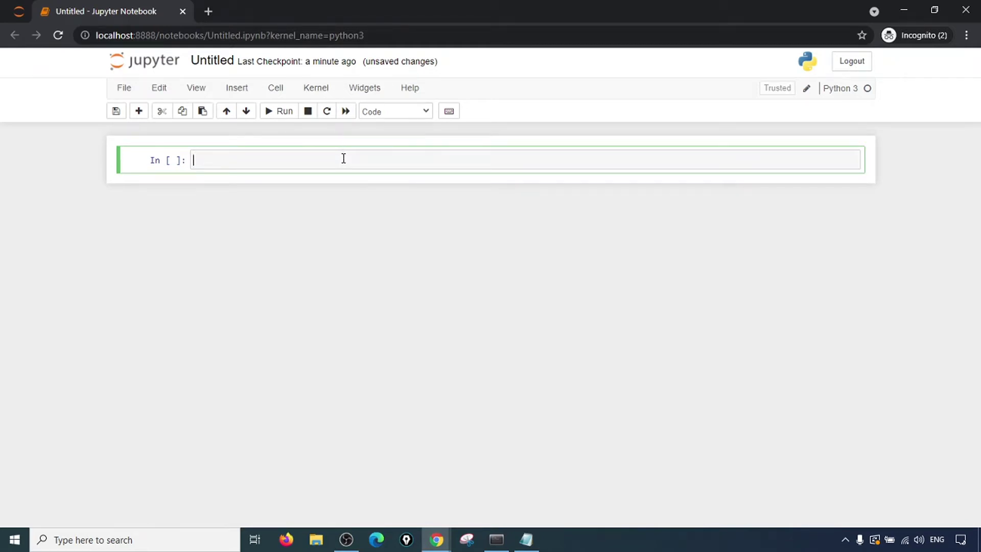
- Make the first cell a Markdown '#### Gradio' heading and close the YouTube tab
{"action": "key", "text": "Escape"}
{"action": "key", "text": "m"}
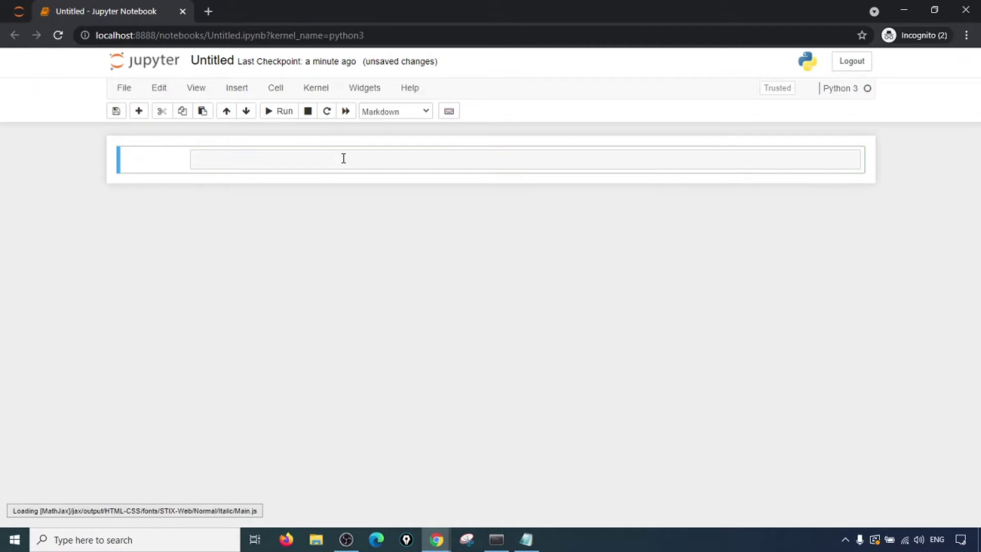
{"action": "left_click", "coordinate": [347, 162]}
{"action": "type", "text": "#"}
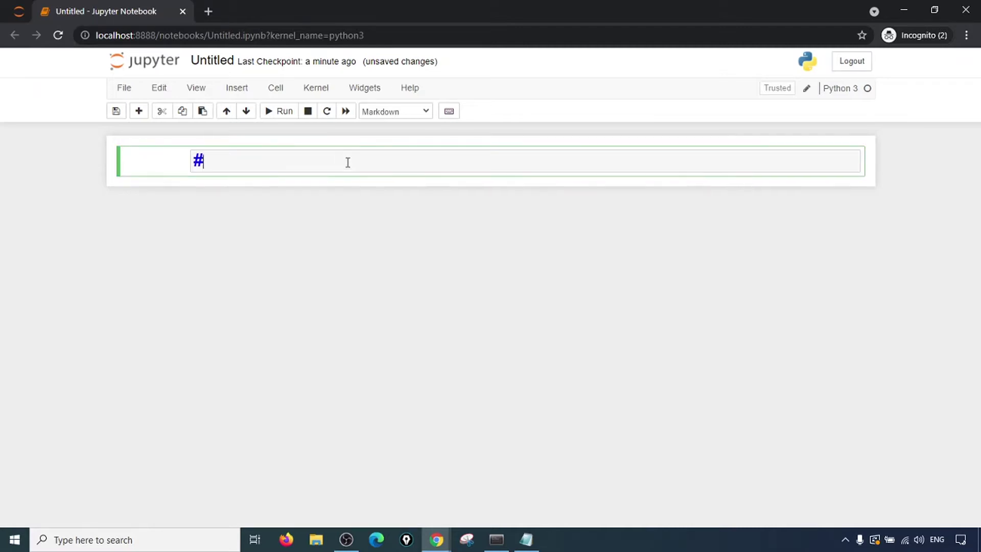
{"action": "type", "text": "### Gra"}
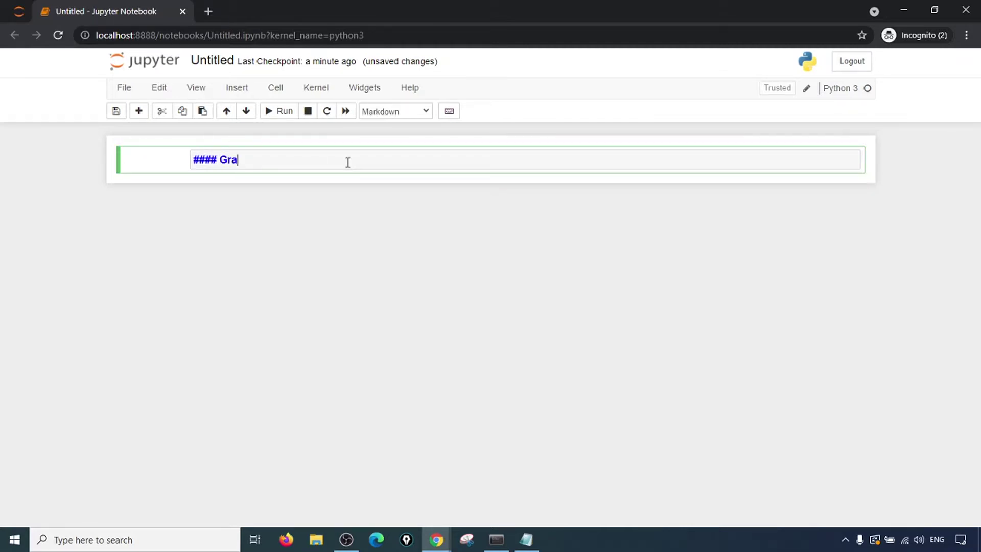
{"action": "type", "text": "dio"}
{"action": "key", "text": "shift+Return"}
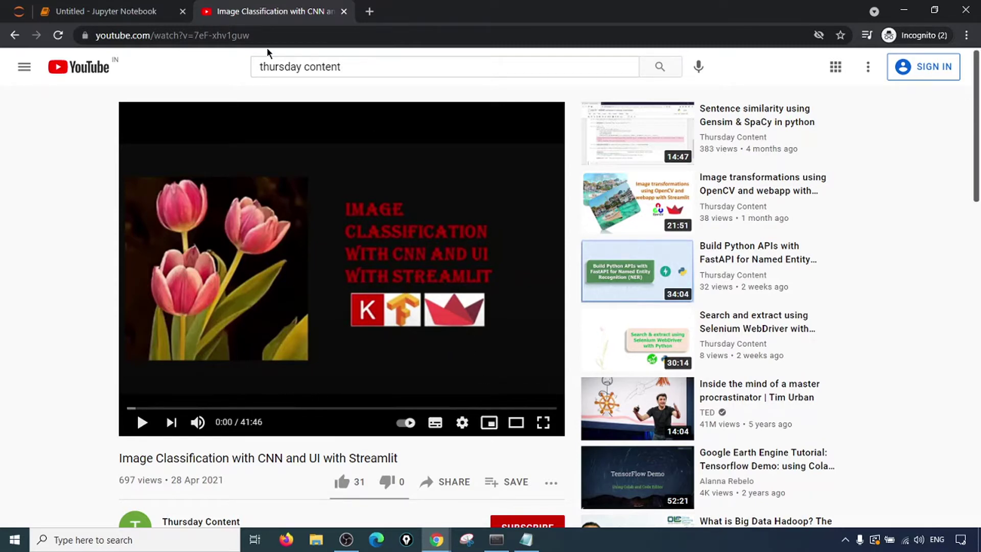
{"action": "left_click", "coordinate": [345, 12]}
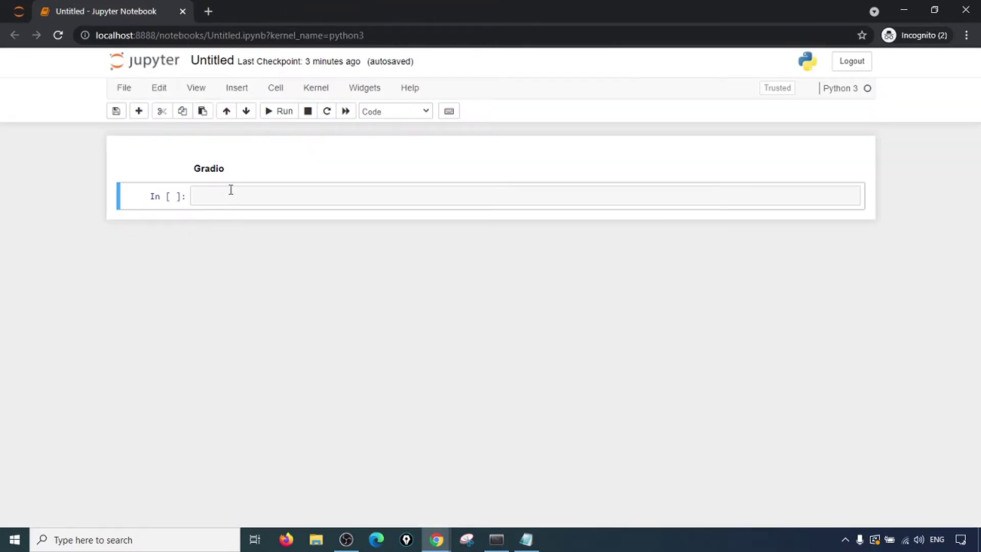
- Change the notebook title from 'Untitled' to 'Gradio_UI'
{"action": "left_click", "coordinate": [197, 61]}
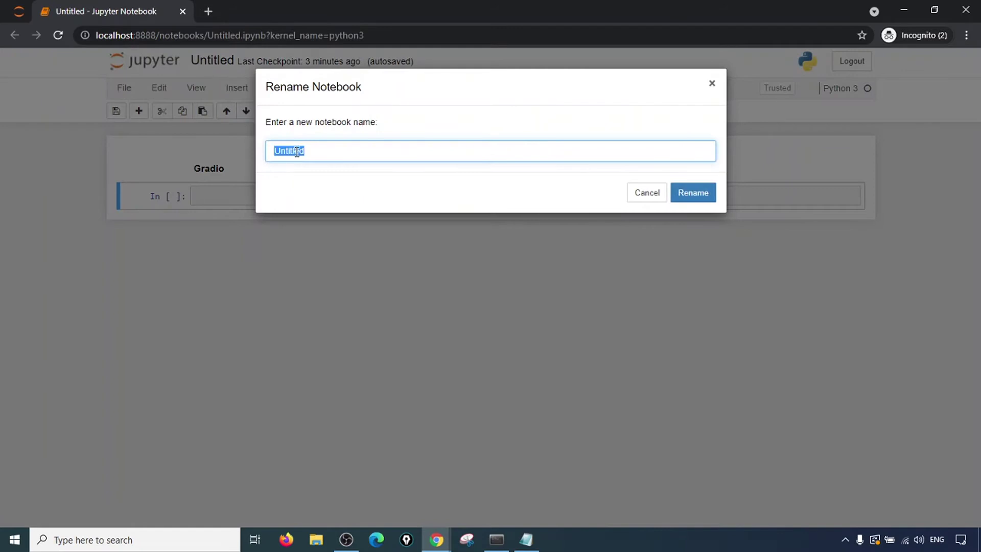
{"action": "type", "text": "Gra"}
{"action": "type", "text": "dio_UI"}
{"action": "key", "text": "Return"}
{"action": "left_click", "coordinate": [327, 195]}
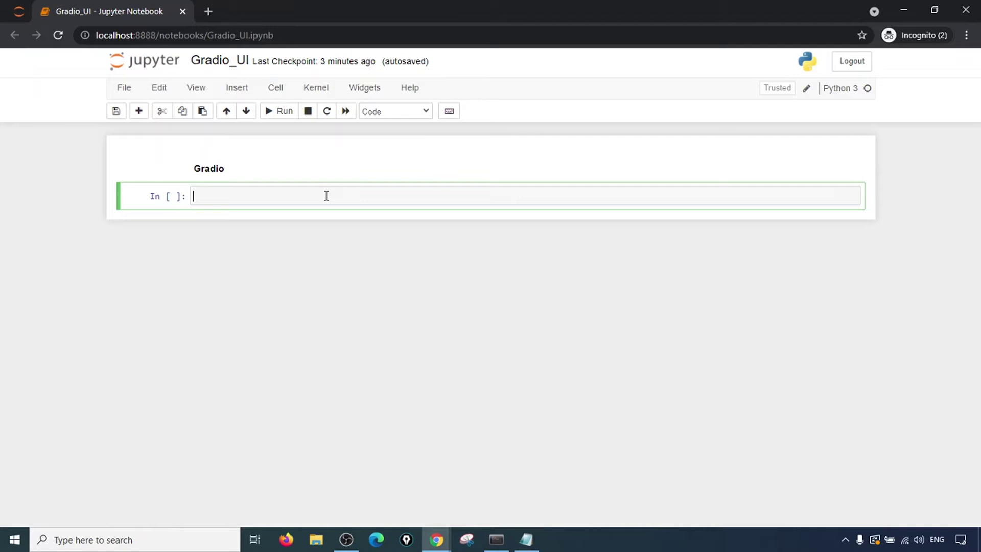
{"action": "type", "text": "!pip in"}
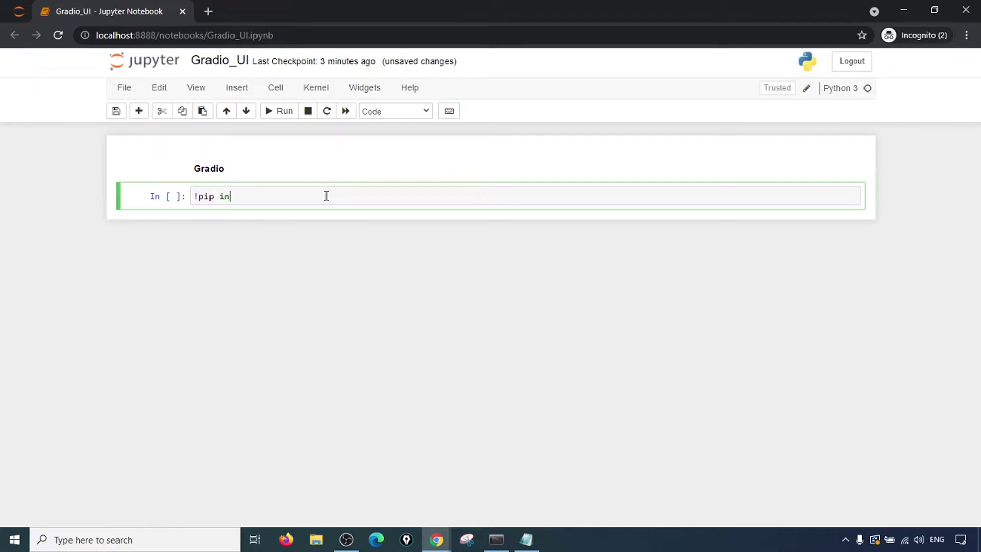
{"action": "type", "text": "stall gr"}
{"action": "type", "text": "adio"}
- Replace the pip install line with 'import gradio as gr' and 'from transformers import pipeline', and run it
{"action": "key", "text": "ctrl+a"}
{"action": "key", "text": "BackSpace"}
{"action": "type", "text": "import "}
{"action": "type", "text": "gradio as gr"}
{"action": "key", "text": "Return"}
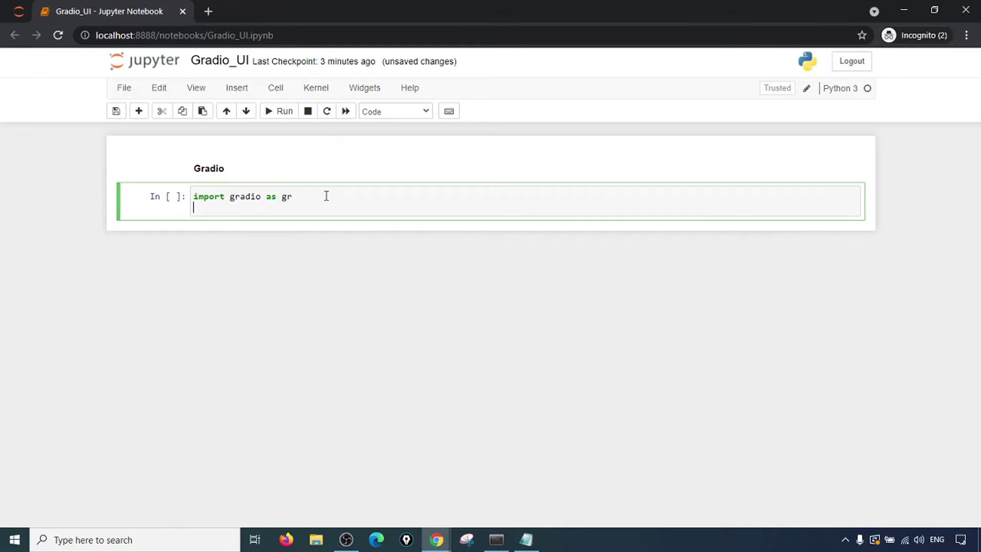
{"action": "type", "text": "pip"}
{"action": "type", "text": "eline"}
{"action": "type", "text": "from transf"}
{"action": "type", "text": "ormers "}
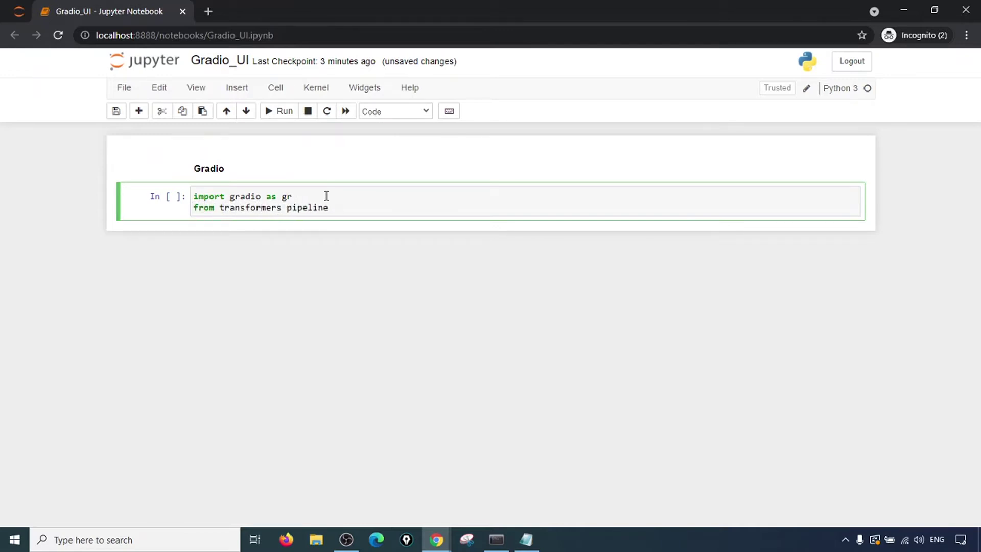
{"action": "type", "text": "import"}
{"action": "key", "text": "shift+Return"}
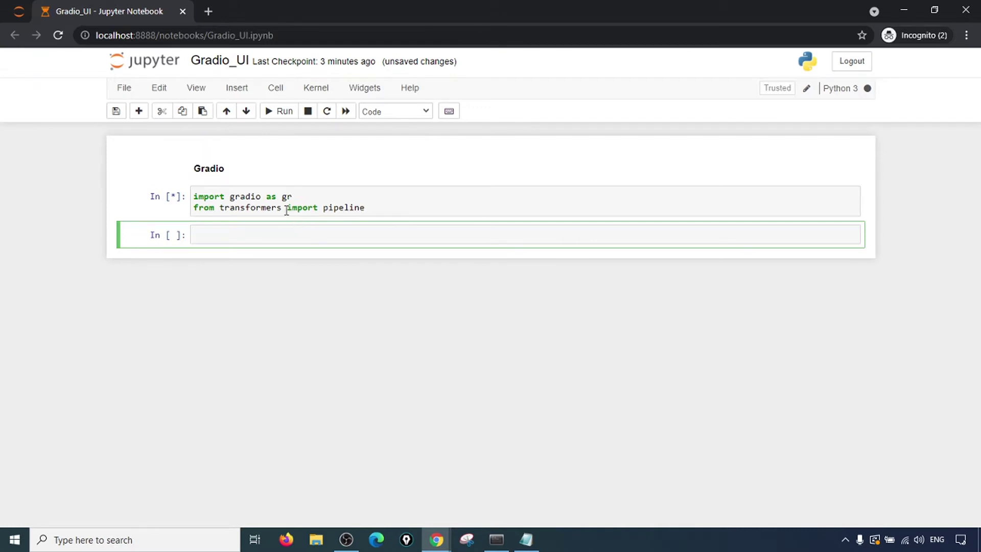
{"action": "left_click_drag", "start_coordinate": [282, 208], "coordinate": [220, 211]}
{"action": "left_click", "coordinate": [276, 236]}
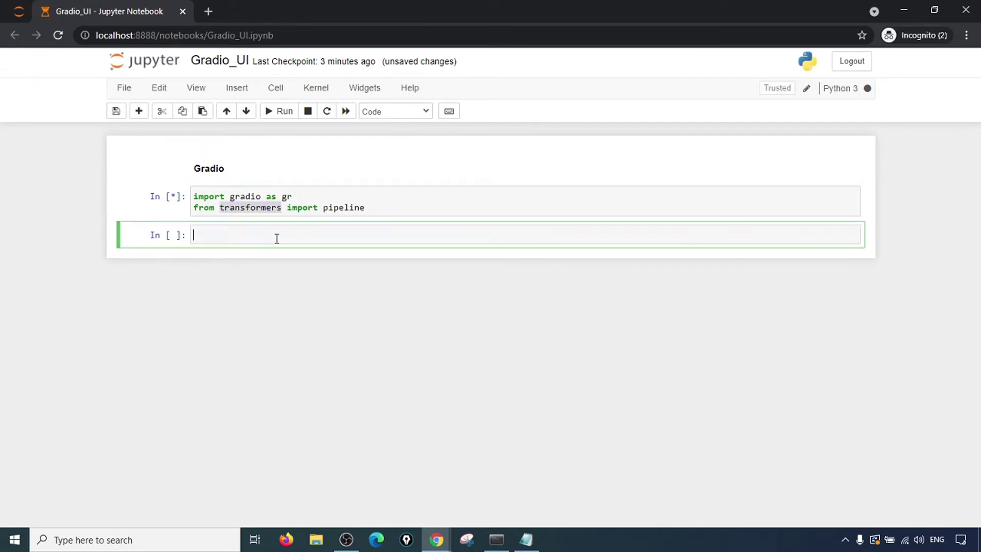
{"action": "key", "text": "Escape"}
{"action": "left_click", "coordinate": [374, 207]}
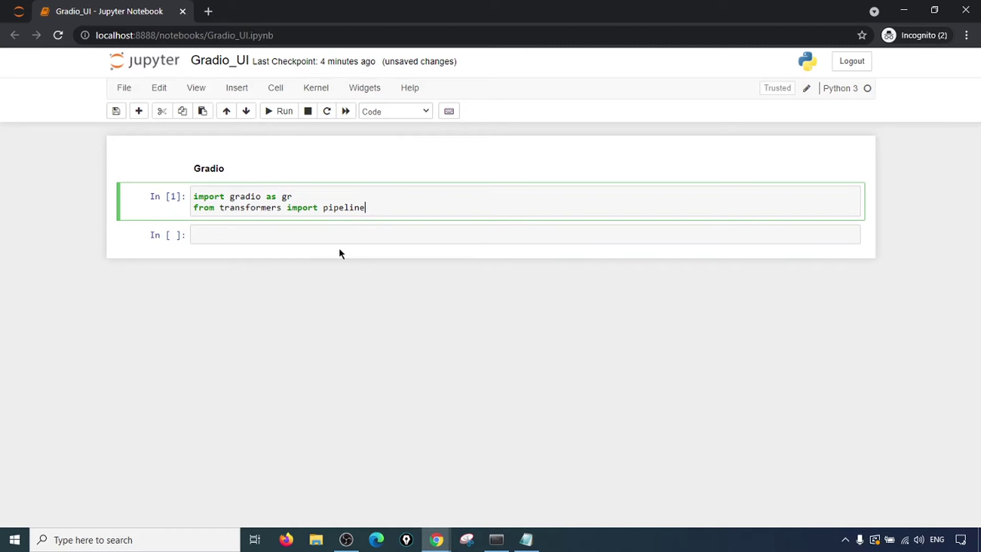
{"action": "left_click", "coordinate": [338, 236]}
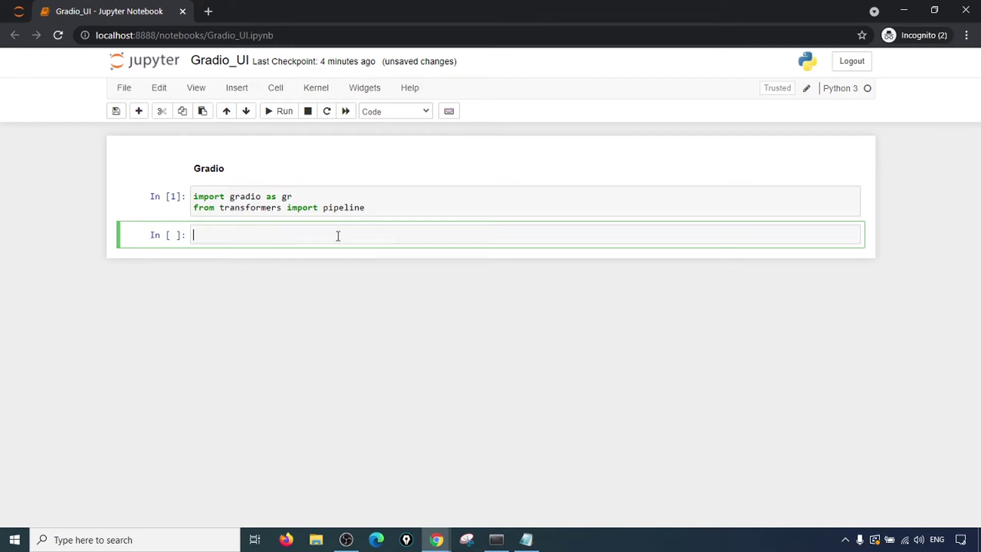
{"action": "type", "text": "def"}
{"action": "type", "text": "doSu"}
{"action": "type", "text": "mmary(te"}
{"action": "type", "text": "xt):"}
- Write doSummary's lowercase 'summarization' pipeline and call with max_length 100, min_length 20, do_sample False
{"action": "key", "text": "Return"}
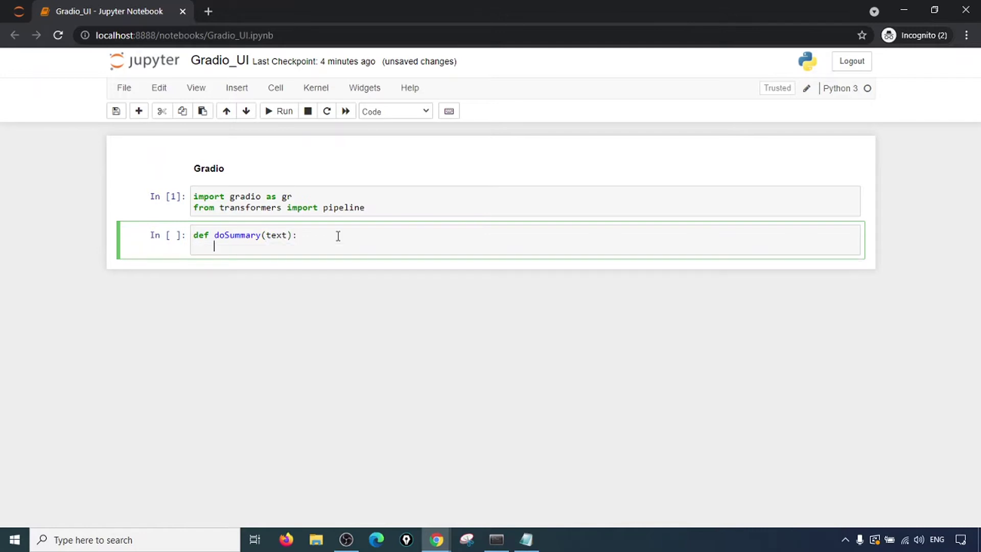
{"action": "type", "text": "p"}
{"action": "type", "text": "ipeline("}
{"action": "type", "text": "'Summa"}
{"action": "type", "text": "rization"}
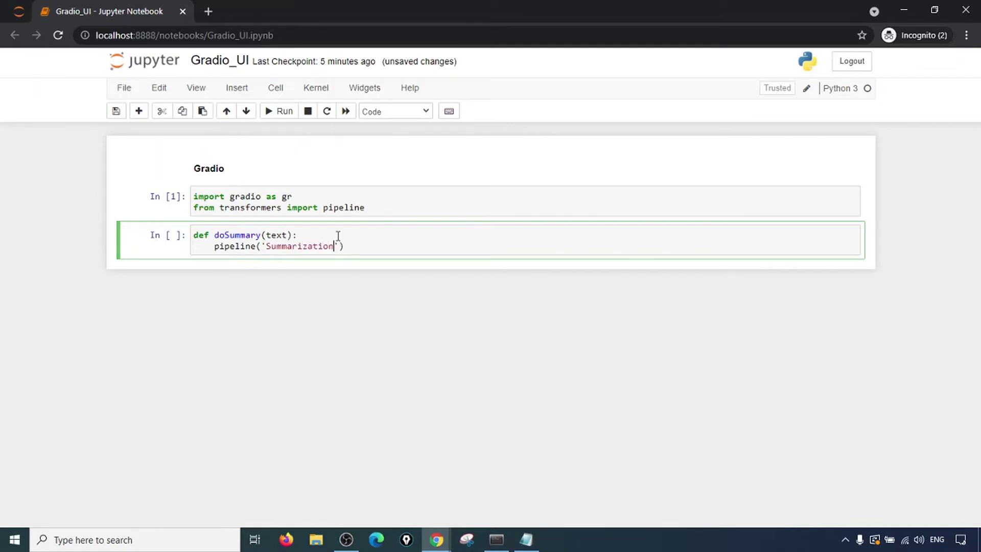
{"action": "left_click", "coordinate": [270, 246]}
{"action": "key", "text": "BackSpace"}
{"action": "type", "text": "s"}
{"action": "type", "text": "pp "}
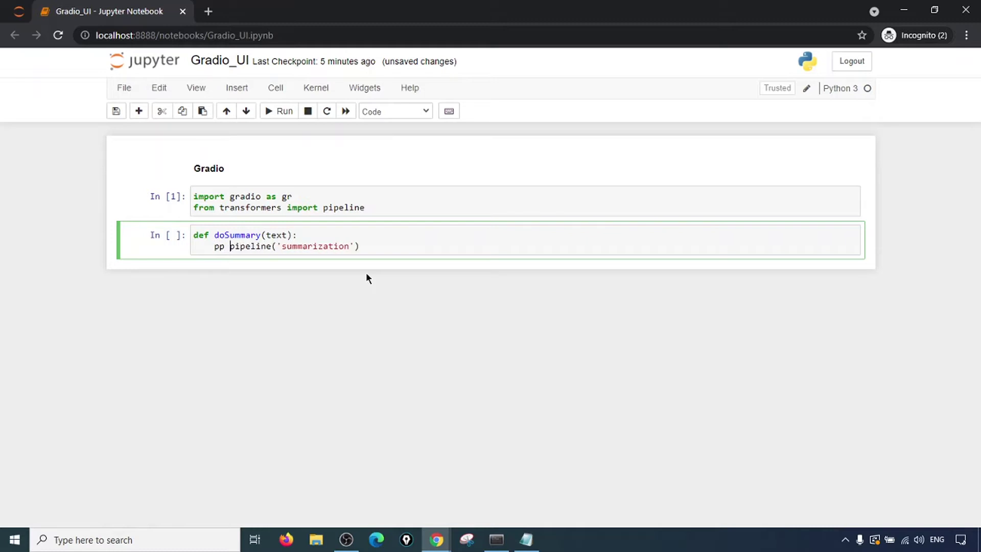
{"action": "type", "text": "="}
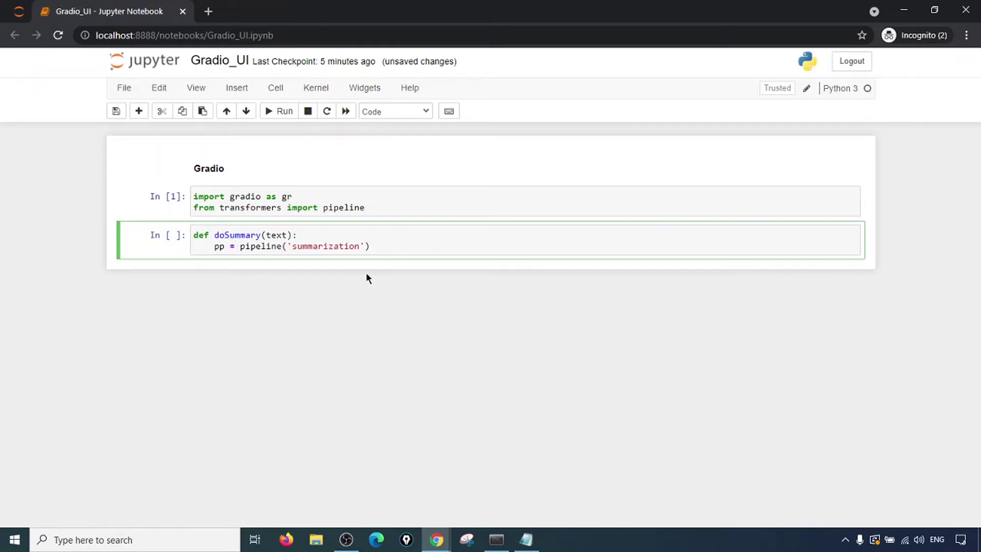
{"action": "key", "text": "Return"}
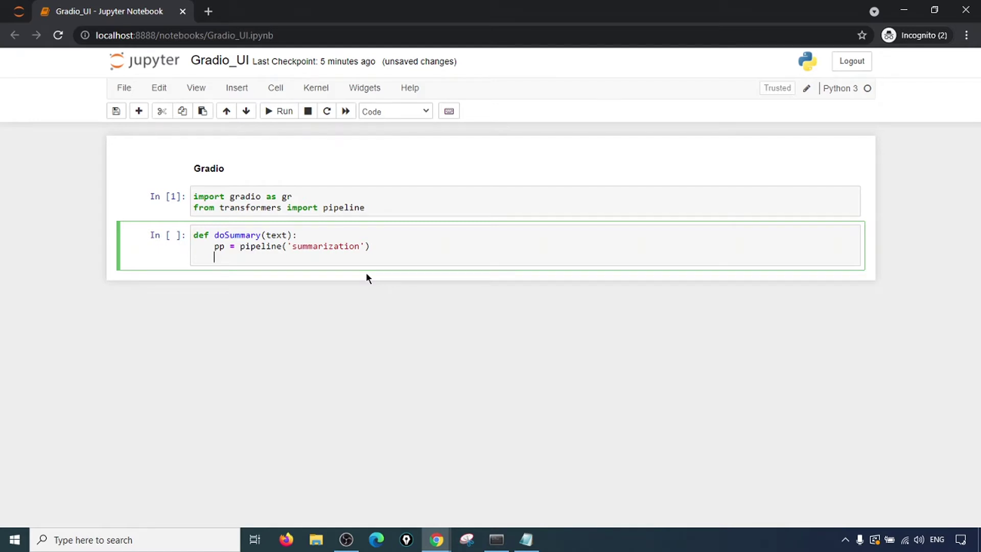
{"action": "type", "text": "pp("}
{"action": "type", "text": "text, "}
{"action": "type", "text": "m"}
{"action": "type", "text": "ax_lengt"}
{"action": "type", "text": "h "}
{"action": "type", "text": "= 100, min_"}
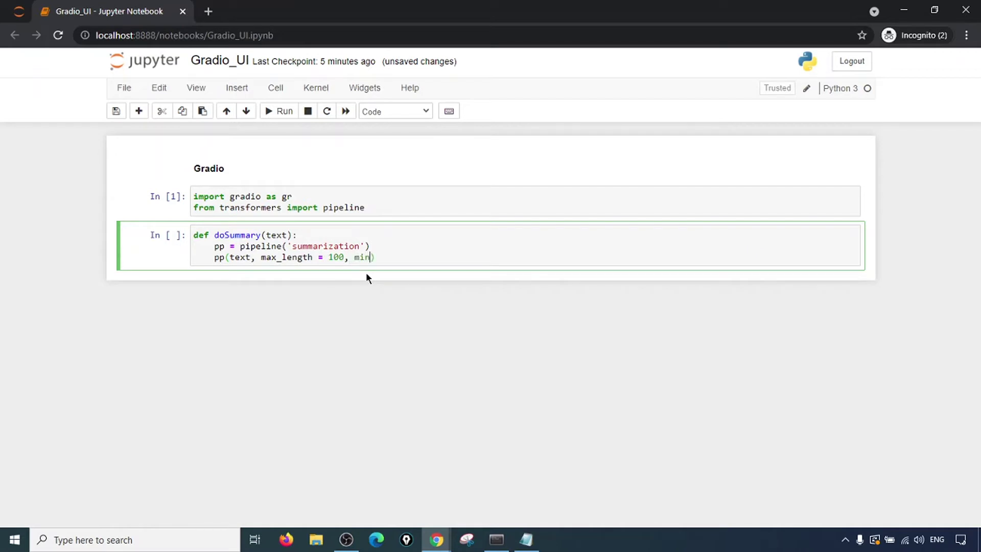
{"action": "type", "text": "length "}
{"action": "type", "text": "= 2"}
{"action": "type", "text": "0, "}
{"action": "type", "text": "do"}
{"action": "type", "text": "_sample_"}
{"action": "key", "text": "BackSpace"}
{"action": "type", "text": "="}
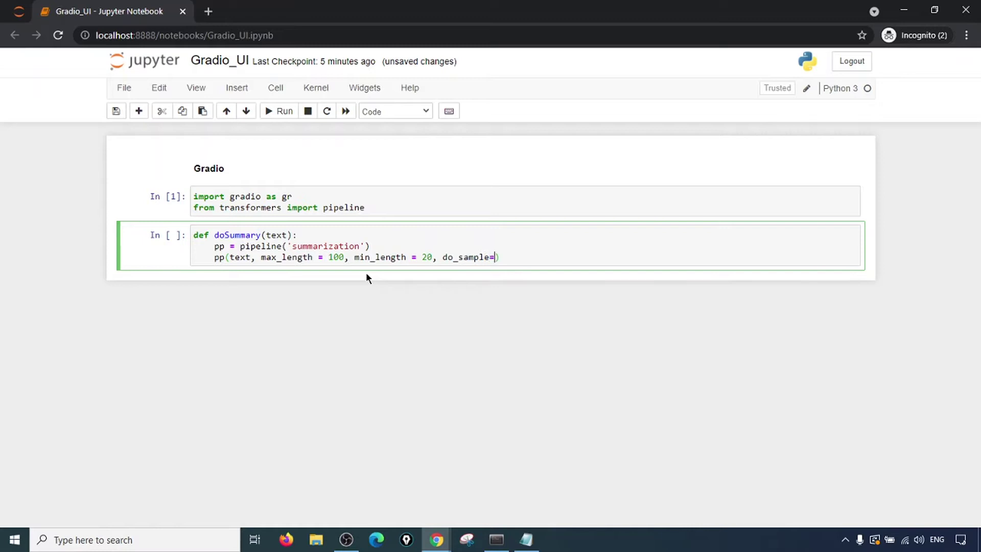
{"action": "type", "text": "False"}
{"action": "type", "text": "ou"}
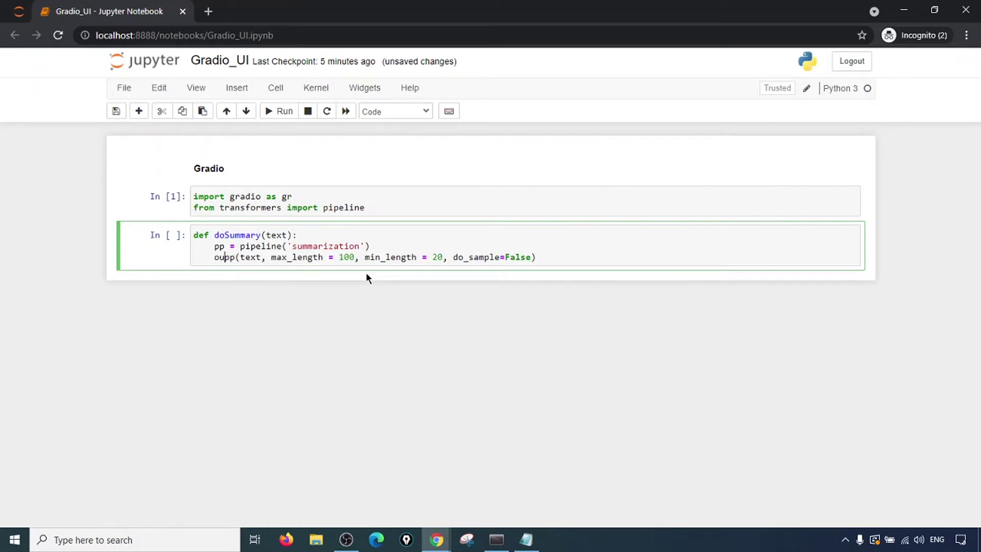
{"action": "type", "text": "tput ="}
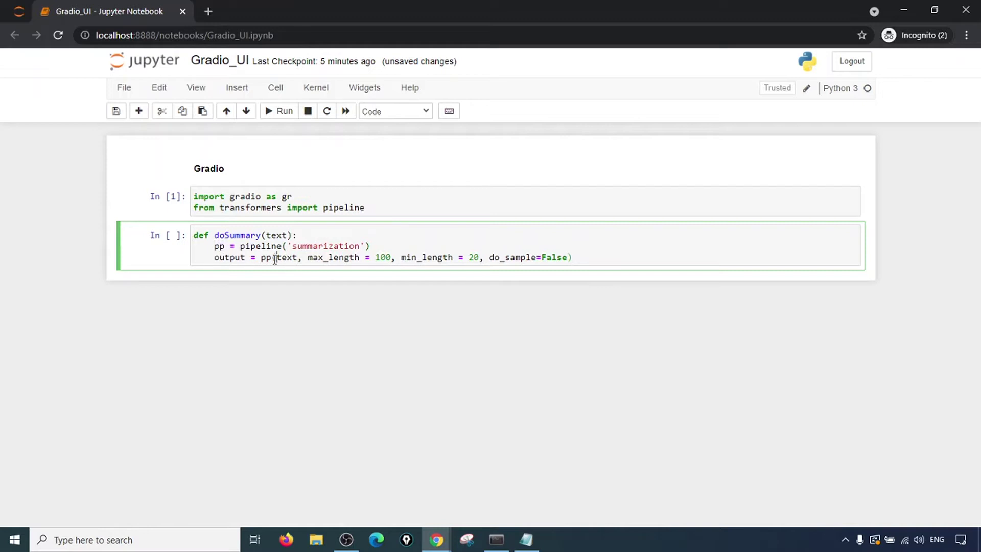
- Review the pp call arguments, add 'return output', and run the cell
{"action": "left_click_drag", "start_coordinate": [261, 258], "coordinate": [412, 258]}
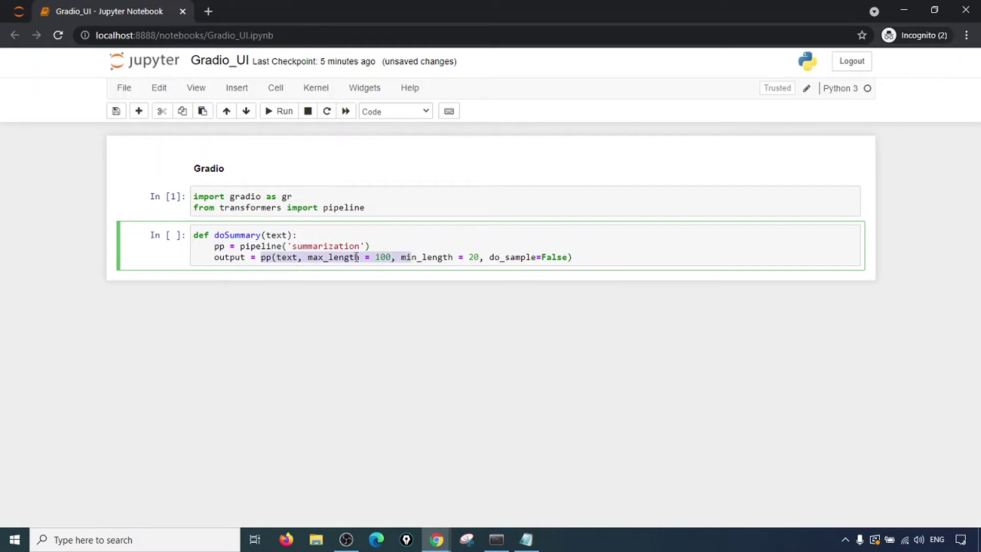
{"action": "left_click", "coordinate": [293, 259]}
{"action": "left_click_drag", "start_coordinate": [335, 258], "coordinate": [479, 258]}
{"action": "left_click", "coordinate": [594, 252]}
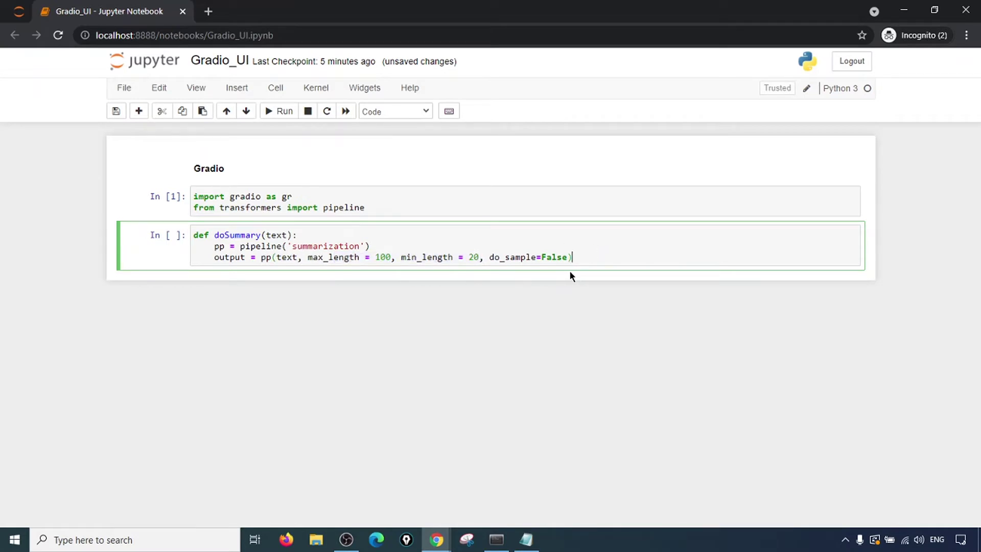
{"action": "key", "text": "Return"}
{"action": "type", "text": "return o"}
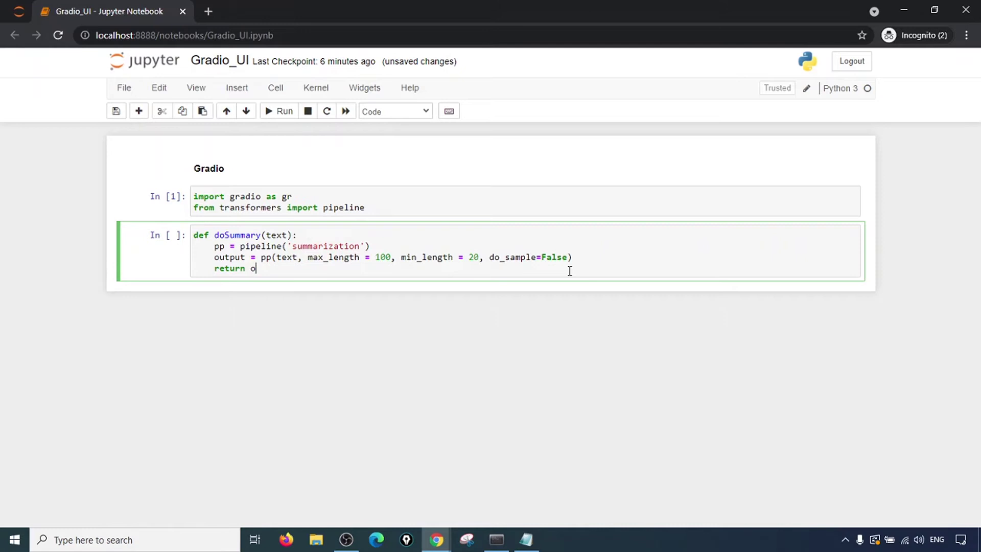
{"action": "type", "text": "utput"}
{"action": "key", "text": "alt+Return"}
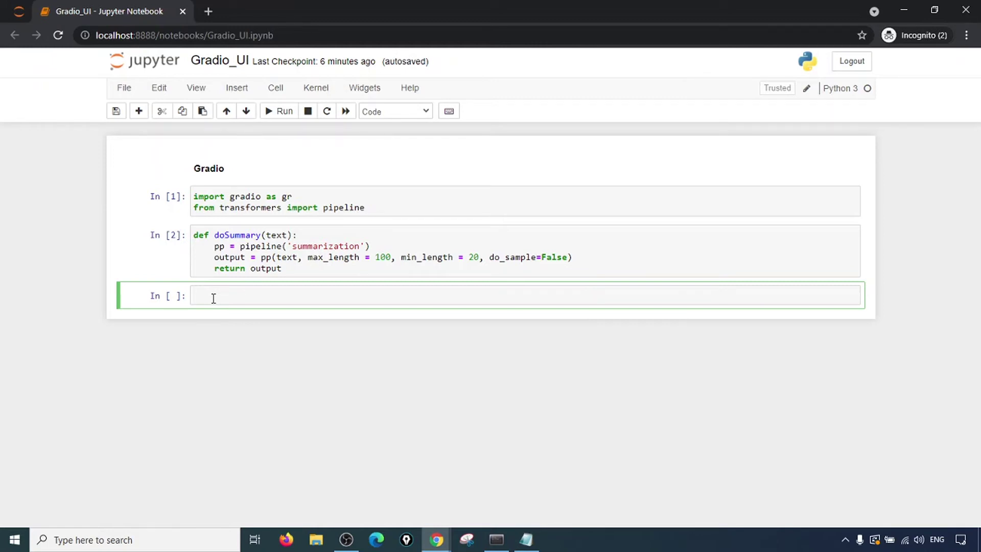
{"action": "type", "text": "gr"}
{"action": "type", "text": ".o"}
{"action": "type", "text": "utp"}
{"action": "type", "text": "uts.T"}
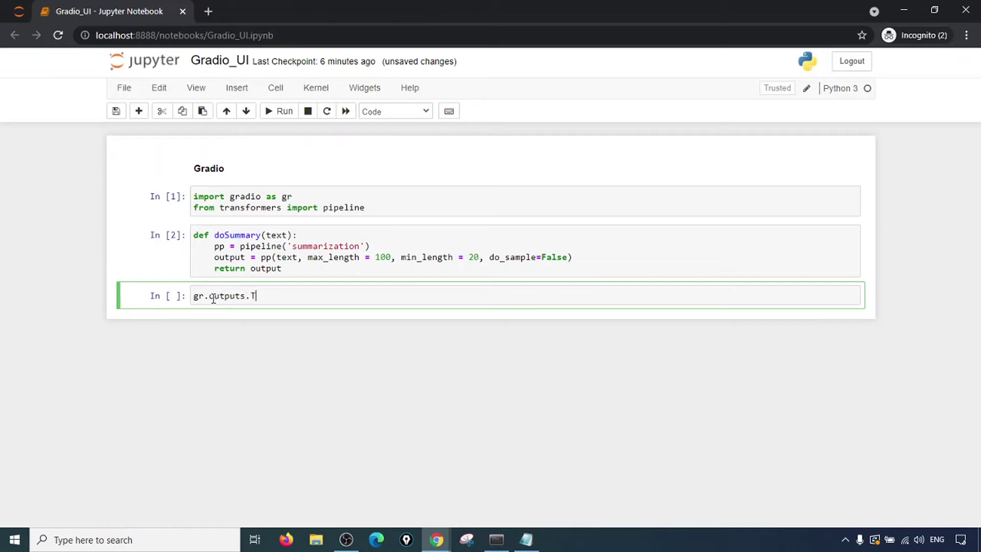
{"action": "type", "text": "extbox"}
{"action": "type", "text": "()"}
- Name the output_box textbox and begin gr.Interface(doSummary, "textbox") below it
{"action": "key", "text": "Home"}
{"action": "type", "text": "ou"}
{"action": "type", "text": "tput_box"}
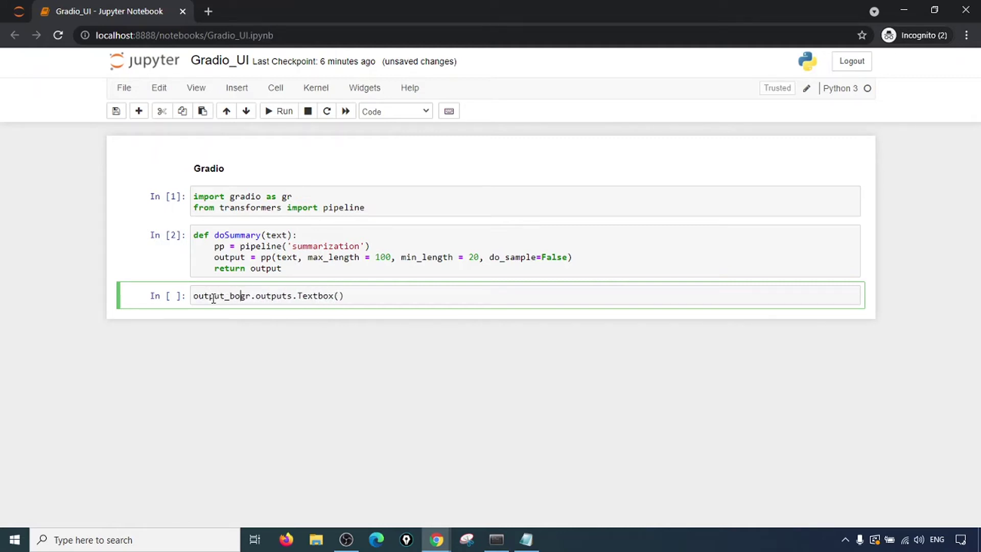
{"action": "type", "text": " ="}
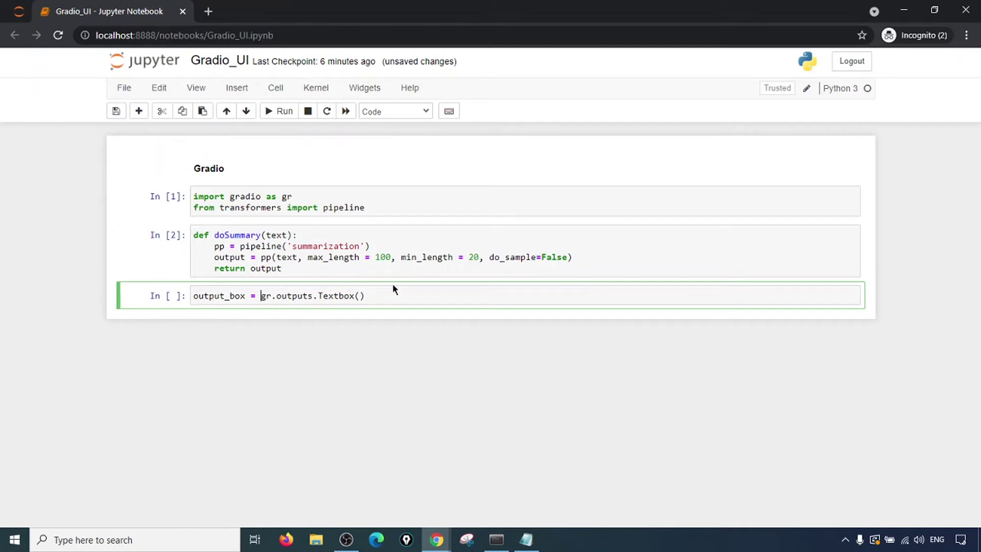
{"action": "left_click", "coordinate": [404, 296]}
{"action": "key", "text": "Return"}
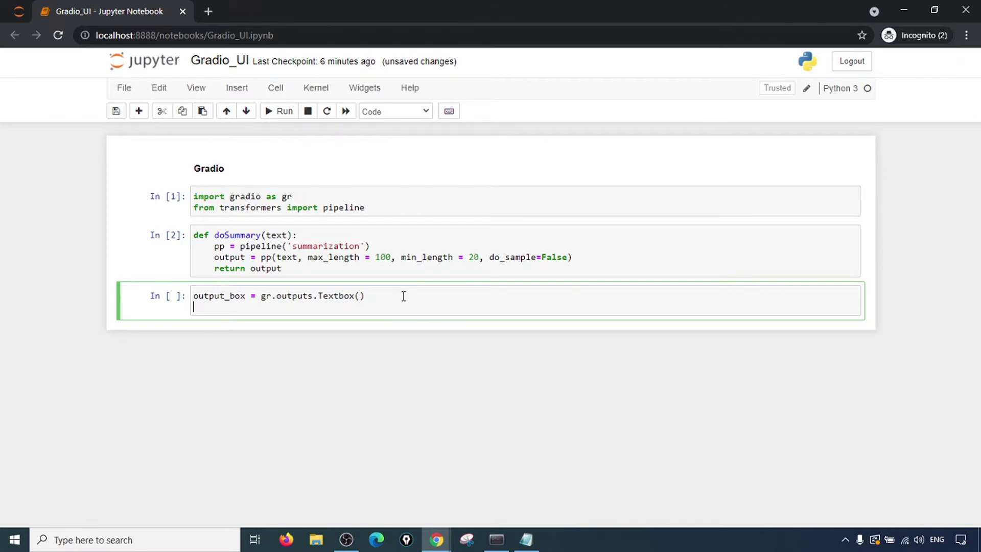
{"action": "type", "text": "gr."}
{"action": "type", "text": "Interface"}
{"action": "type", "text": "(d"}
{"action": "type", "text": "oSumm"}
{"action": "type", "text": "ary"}
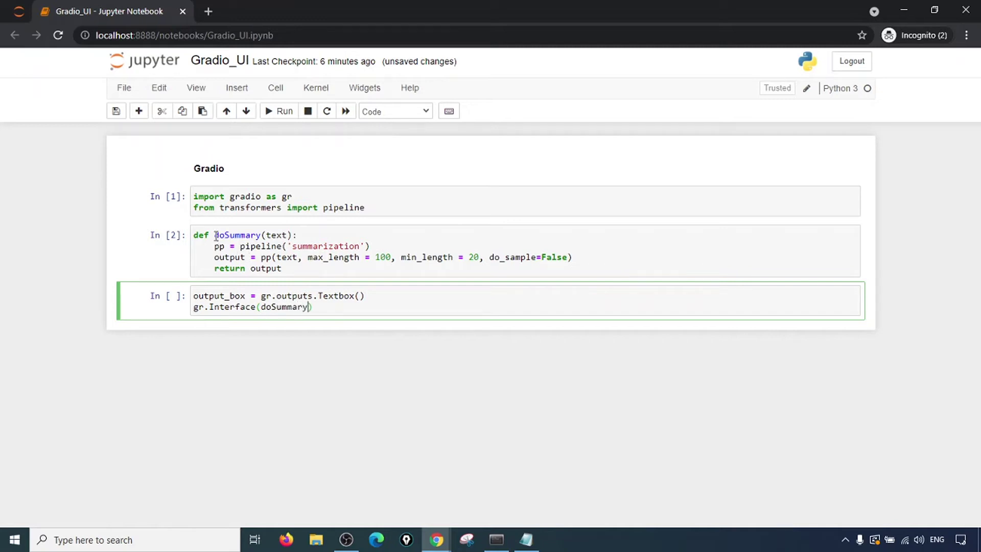
{"action": "left_click_drag", "start_coordinate": [215, 235], "coordinate": [258, 236]}
{"action": "left_click", "coordinate": [315, 307]}
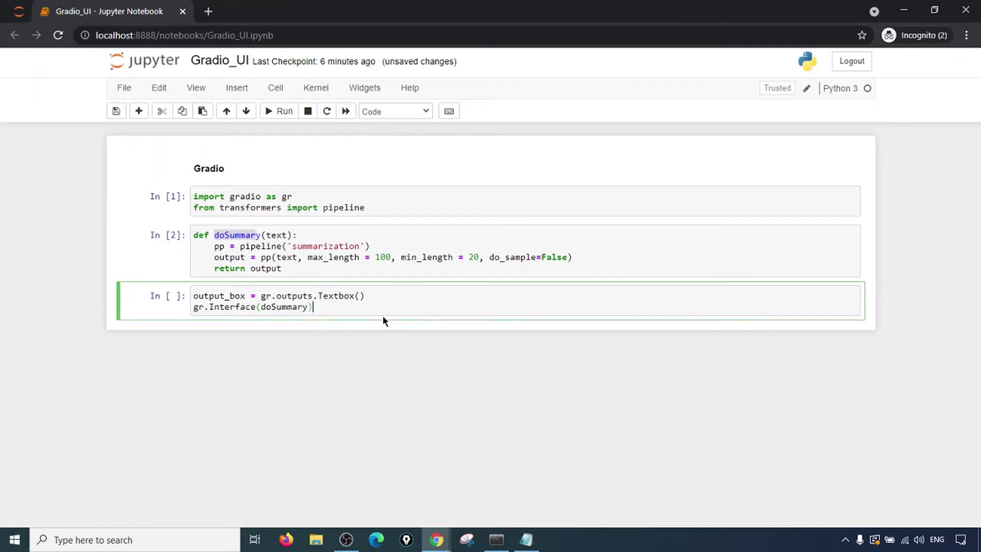
{"action": "key", "text": "Left"}
{"action": "type", "text": ", "}
{"action": "type", "text": "\"text"}
{"action": "type", "text": "bo"}
{"action": "type", "text": "s "}
{"action": "type", "text": "="}
- Paste output_box as the outputs argument, chain .launch(), and run the cell
{"action": "left_click_drag", "start_coordinate": [246, 296], "coordinate": [176, 299]}
{"action": "key", "text": "ctrl+c"}
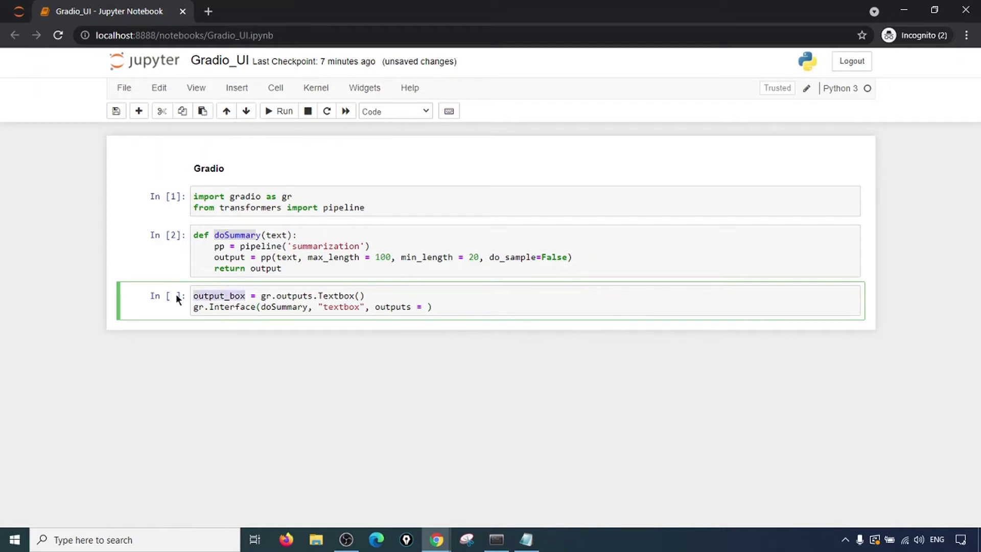
{"action": "left_click", "coordinate": [429, 307]}
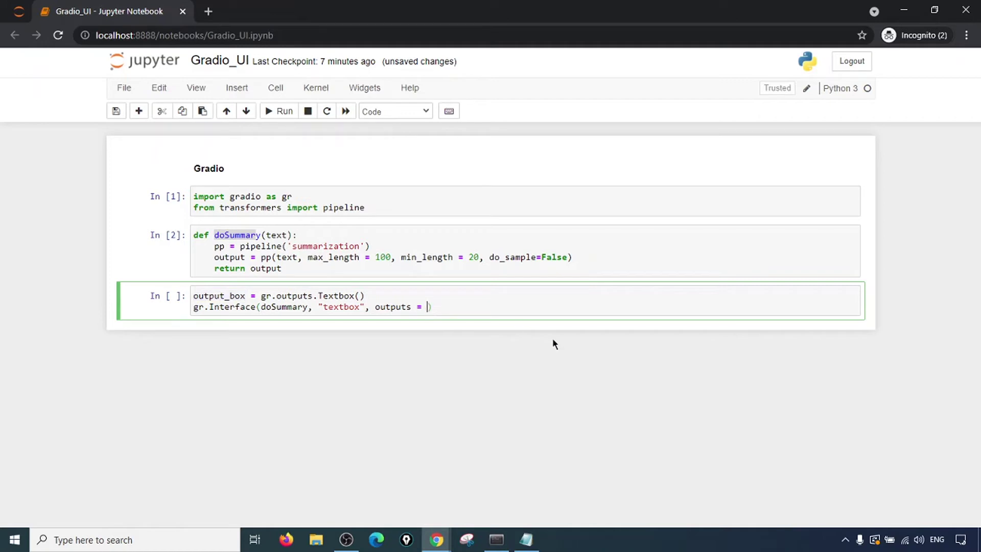
{"action": "key", "text": "ctrl+v"}
{"action": "key", "text": "Right"}
{"action": "type", "text": "."}
{"action": "type", "text": "la"}
{"action": "key", "text": "alt+Return"}
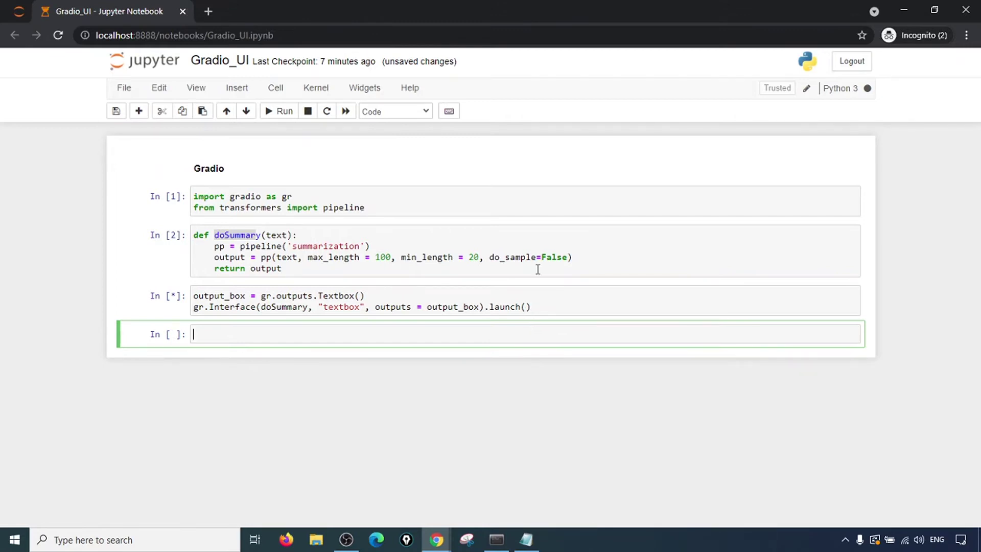
{"action": "scroll", "coordinate": [875, 337], "scroll_direction": "down", "scroll_amount": 2}
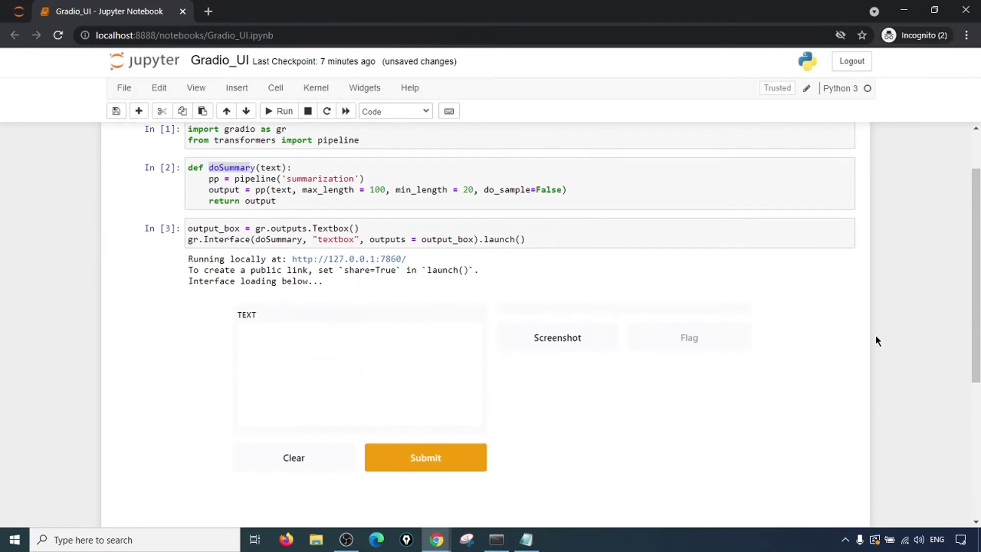
{"action": "scroll", "coordinate": [878, 335], "scroll_direction": "down", "scroll_amount": 1}
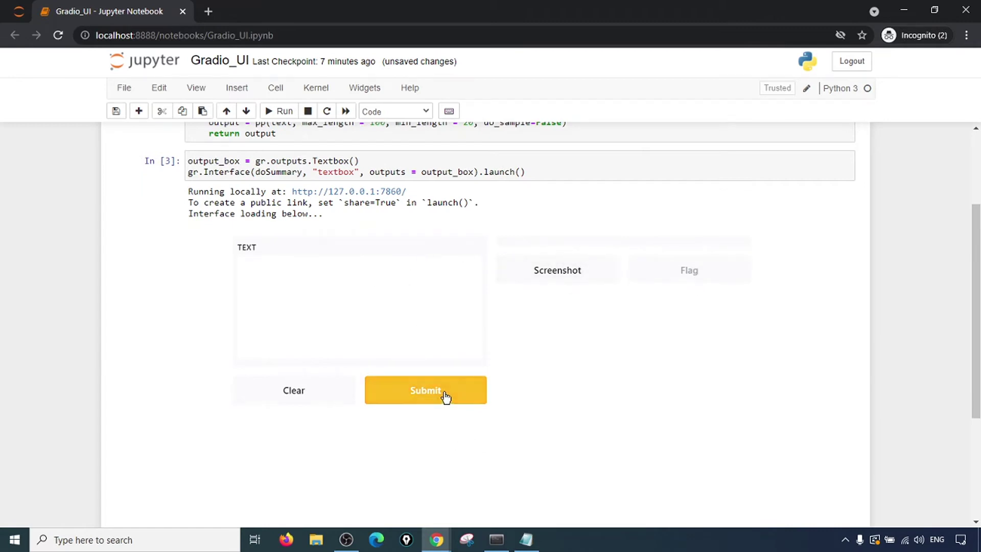
{"action": "mouse_move", "coordinate": [436, 540]}
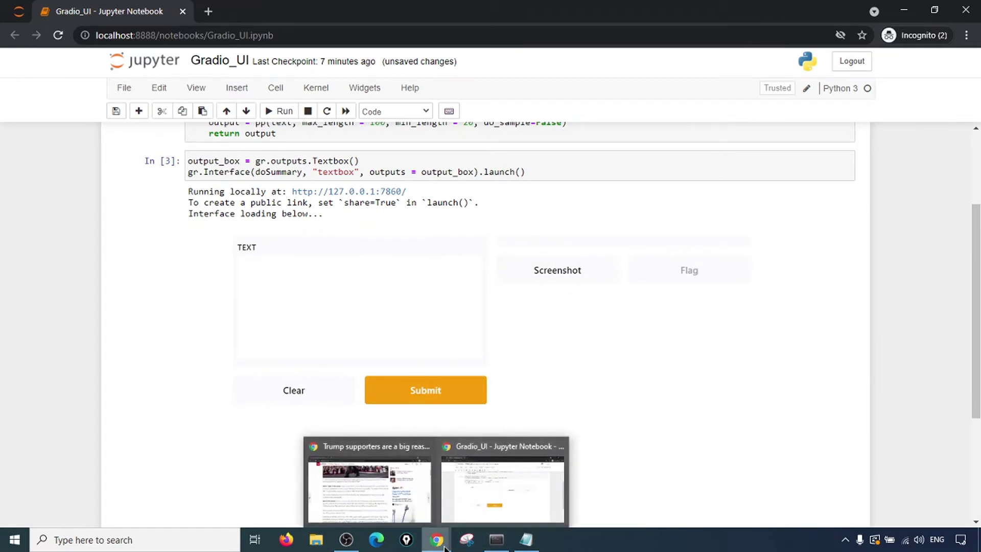
- Highlight the CNN vaccination article from the Angus Reid paragraph through the Liberal Party paragraph
{"action": "left_click", "coordinate": [376, 516]}
{"action": "scroll", "coordinate": [295, 320], "scroll_direction": "down", "scroll_amount": 1}
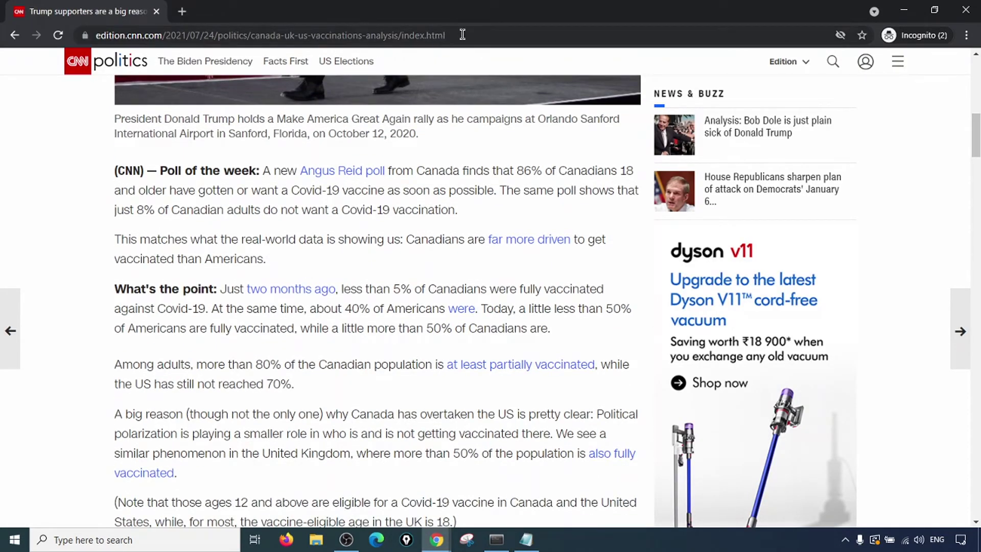
{"action": "scroll", "coordinate": [336, 200], "scroll_direction": "up", "scroll_amount": 3}
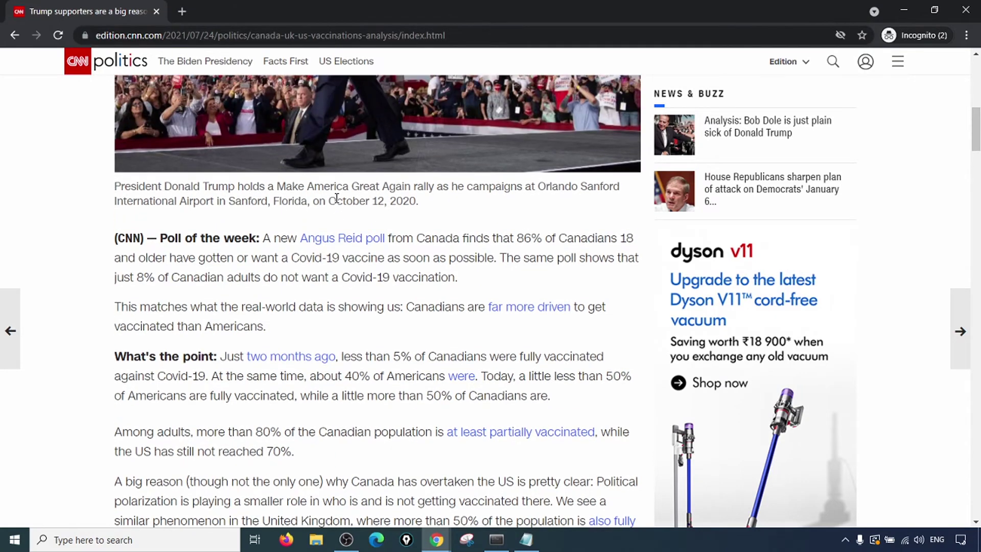
{"action": "scroll", "coordinate": [267, 309], "scroll_direction": "up", "scroll_amount": 2}
{"action": "scroll", "coordinate": [267, 310], "scroll_direction": "up", "scroll_amount": 3}
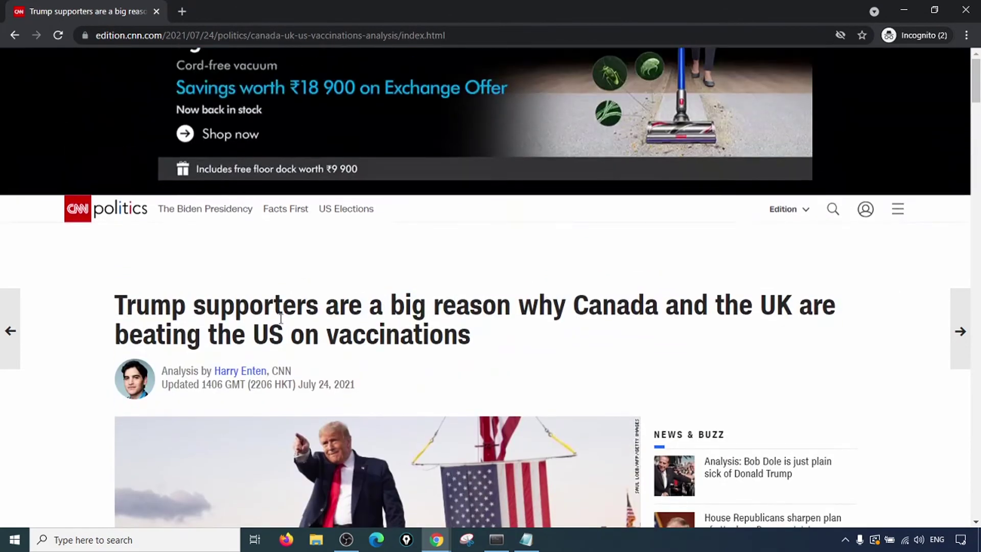
{"action": "scroll", "coordinate": [363, 349], "scroll_direction": "down", "scroll_amount": 5}
{"action": "scroll", "coordinate": [149, 355], "scroll_direction": "down", "scroll_amount": 2}
{"action": "scroll", "coordinate": [169, 281], "scroll_direction": "down", "scroll_amount": 2}
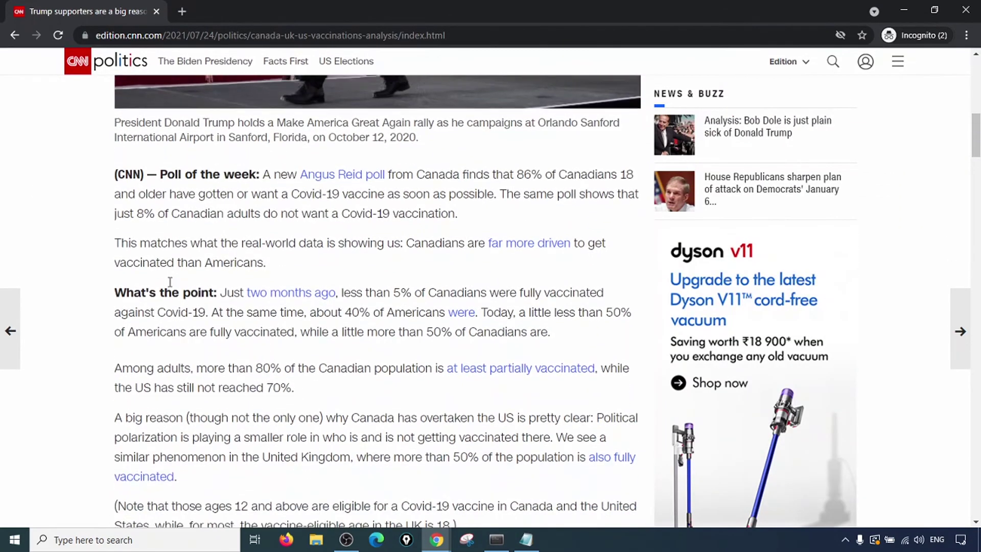
{"action": "left_click_drag", "start_coordinate": [263, 170], "coordinate": [314, 290]}
{"action": "scroll", "coordinate": [329, 299], "scroll_direction": "down", "scroll_amount": 3}
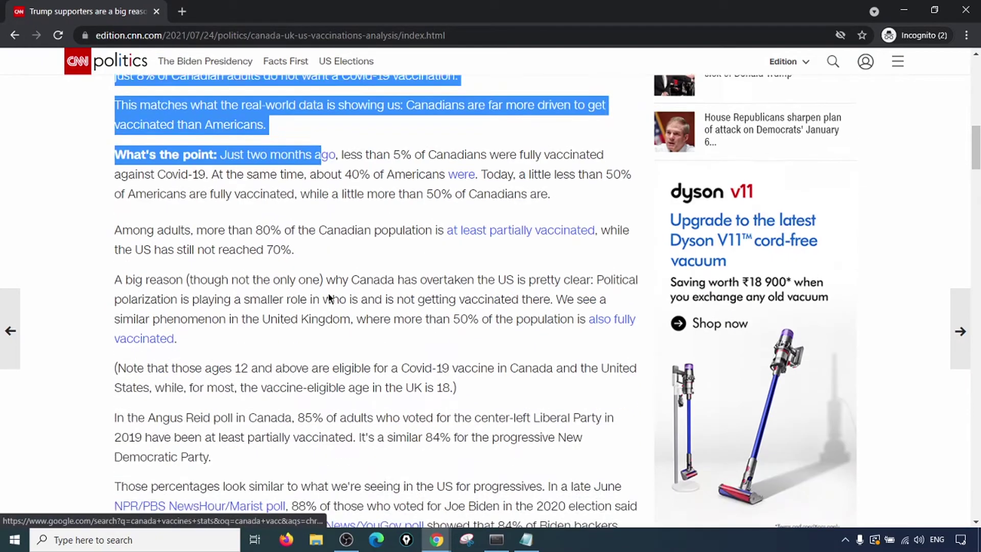
{"action": "scroll", "coordinate": [338, 304], "scroll_direction": "up", "scroll_amount": 1}
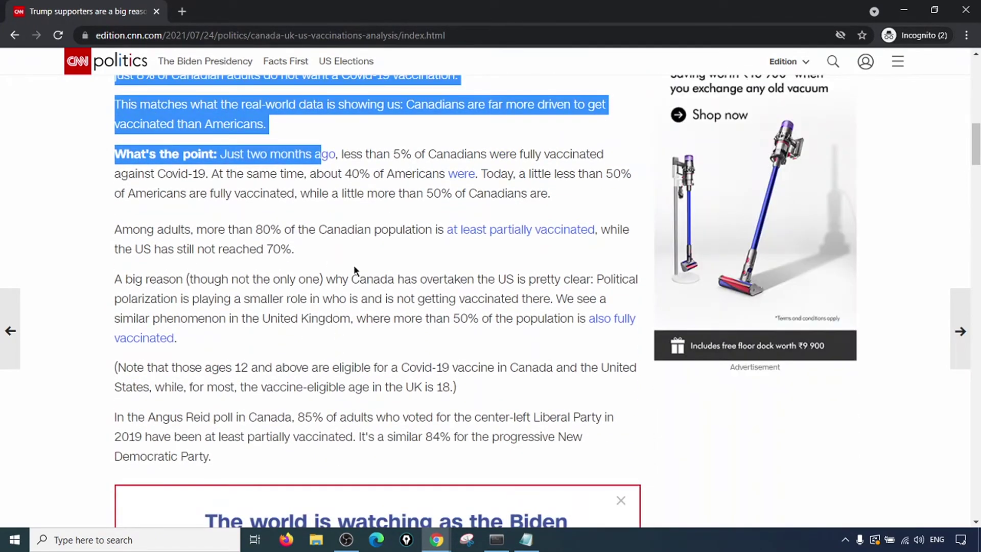
{"action": "key", "text": "shift+Down"}
{"action": "key", "text": "shift+Down"}
{"action": "key", "text": "shift+Down"}
{"action": "key", "text": "shift+Down"}
{"action": "key", "text": "shift+Down"}
{"action": "key", "text": "shift+Down"}
{"action": "key", "text": "shift+Down"}
{"action": "key", "text": "shift+Down"}
{"action": "key", "text": "shift+Down"}
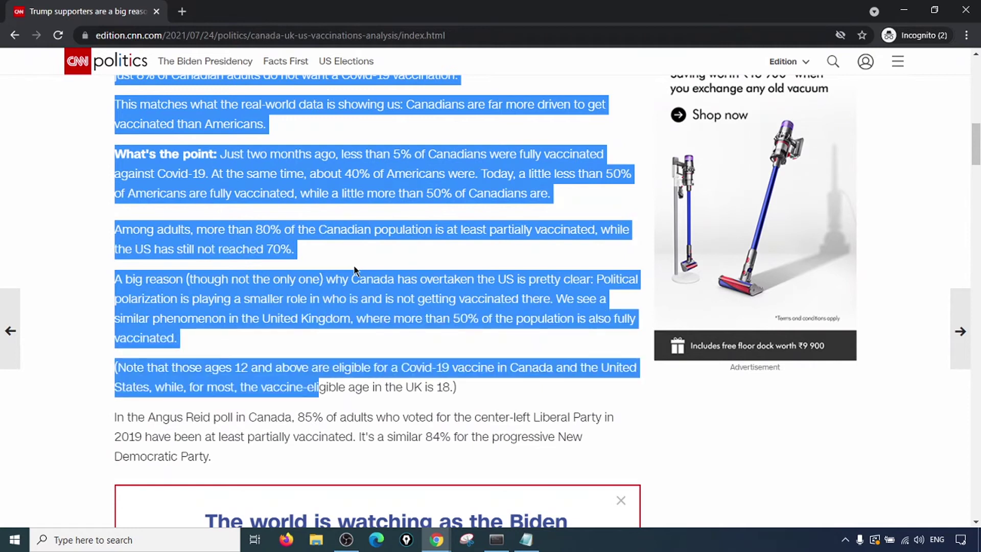
{"action": "key", "text": "shift+Down"}
{"action": "key", "text": "shift+Down"}
{"action": "key", "text": "shift+Down"}
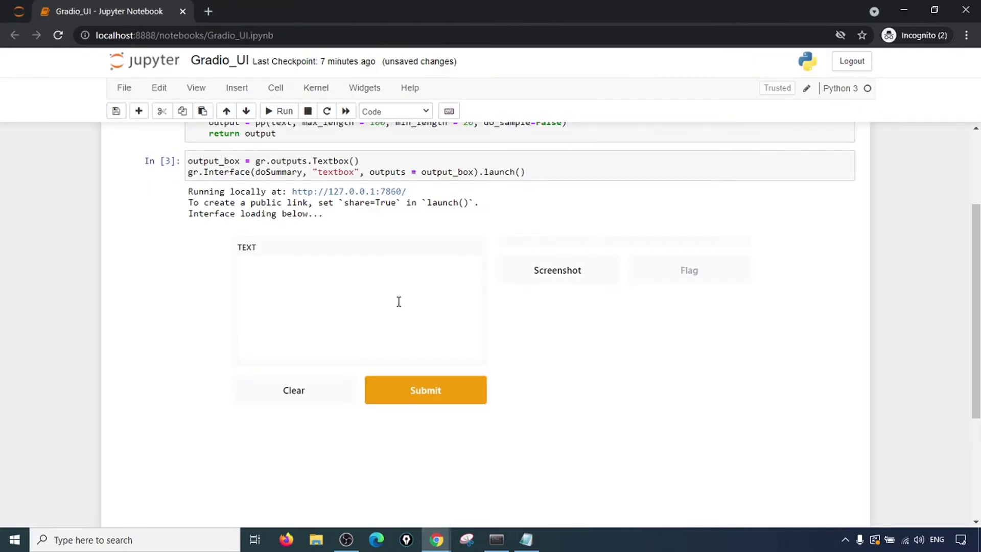
- Paste the CNN article into the summarizer's TEXT box and submit it
{"action": "left_click", "coordinate": [311, 308]}
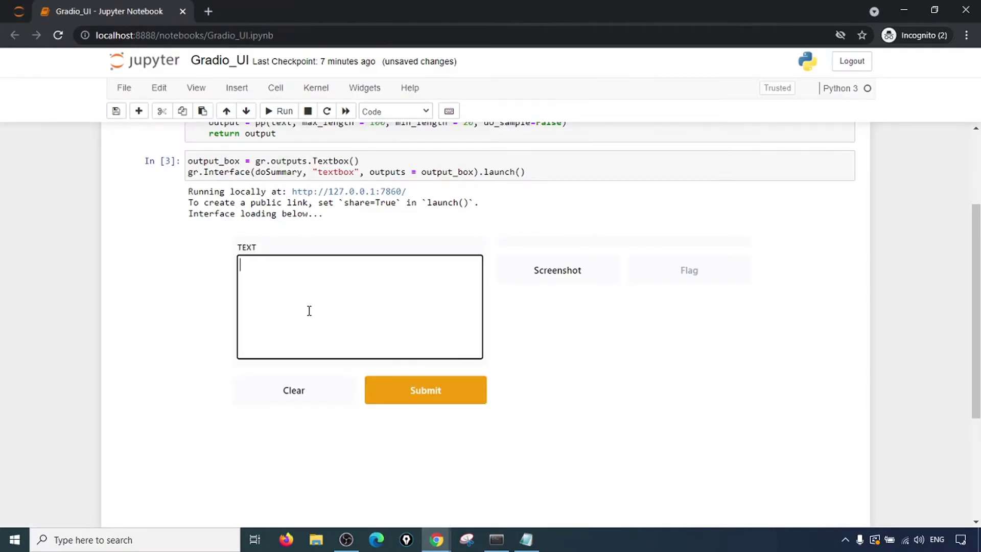
{"action": "key", "text": "ctrl+v"}
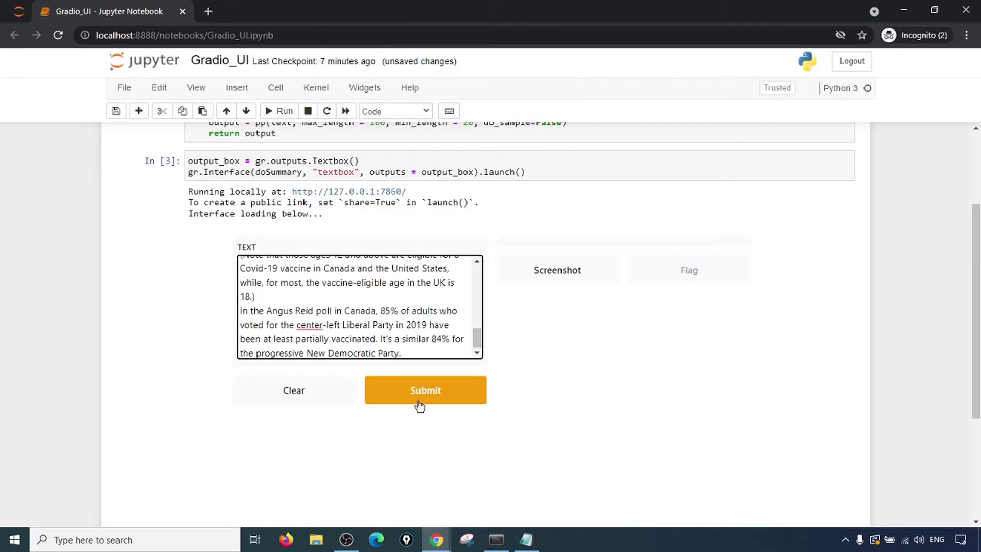
{"action": "left_click", "coordinate": [421, 390]}
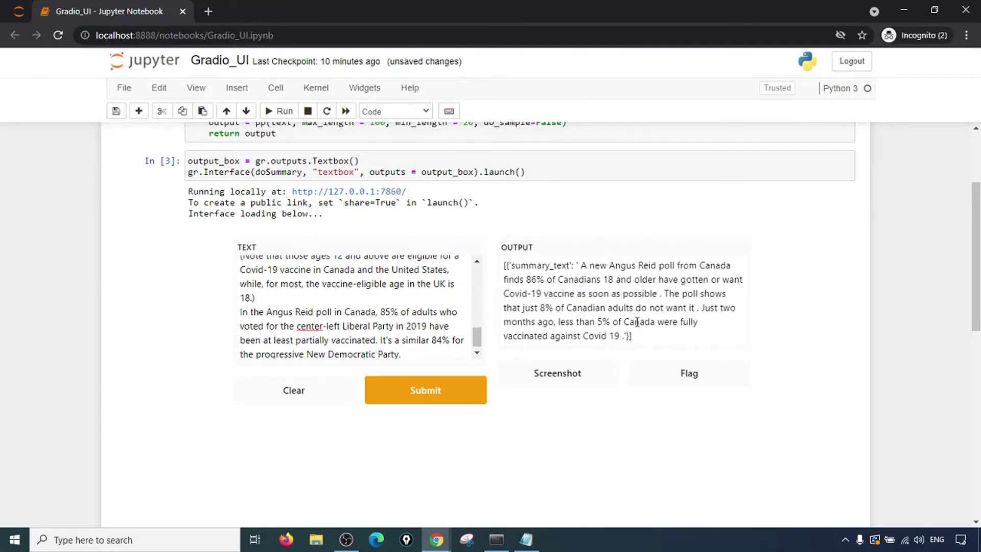
{"action": "double_click", "coordinate": [521, 265]}
{"action": "left_click", "coordinate": [580, 265]}
{"action": "left_click_drag", "start_coordinate": [581, 266], "coordinate": [633, 336]}
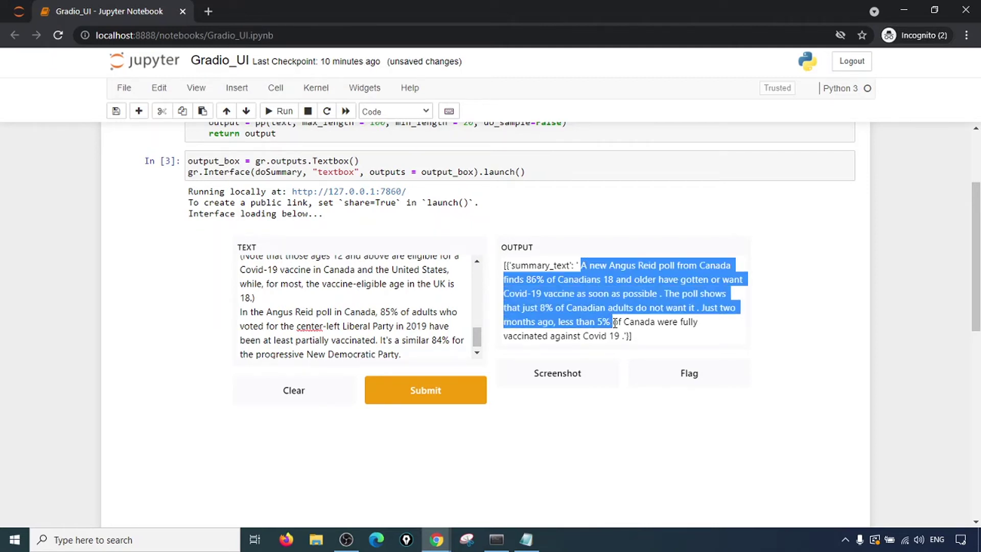
{"action": "left_click", "coordinate": [663, 305]}
{"action": "scroll", "coordinate": [675, 307], "scroll_direction": "up", "scroll_amount": 2}
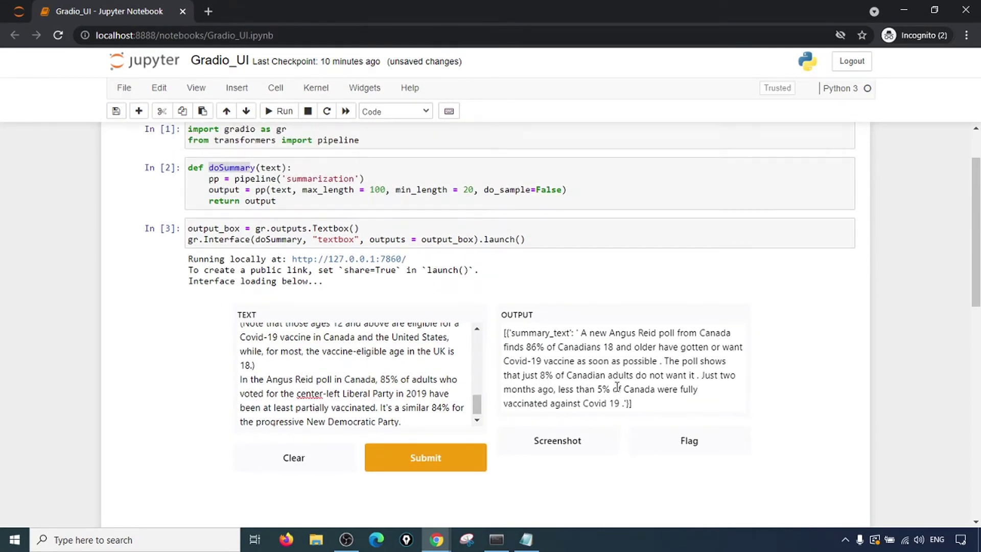
{"action": "scroll", "coordinate": [809, 375], "scroll_direction": "down", "scroll_amount": 2}
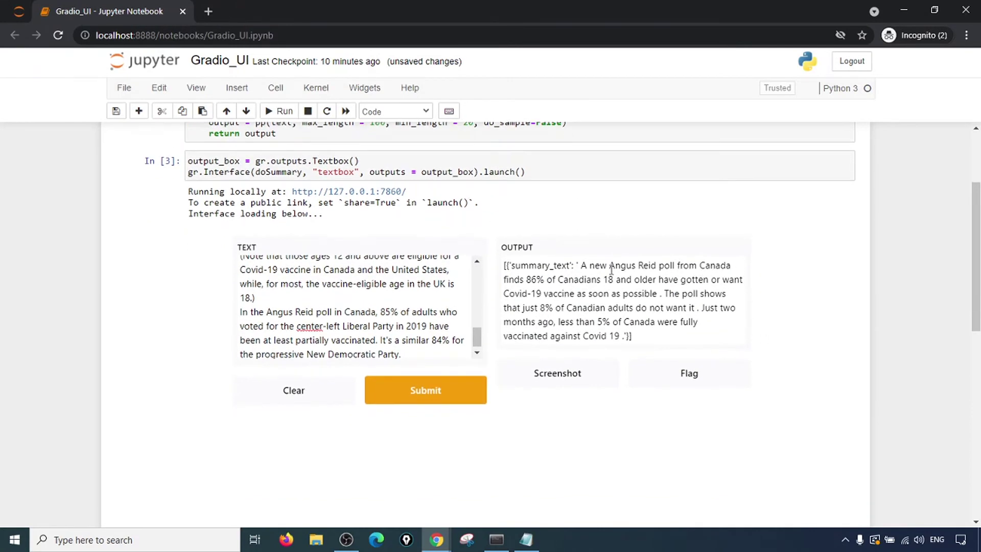
{"action": "left_click_drag", "start_coordinate": [581, 266], "coordinate": [613, 320]}
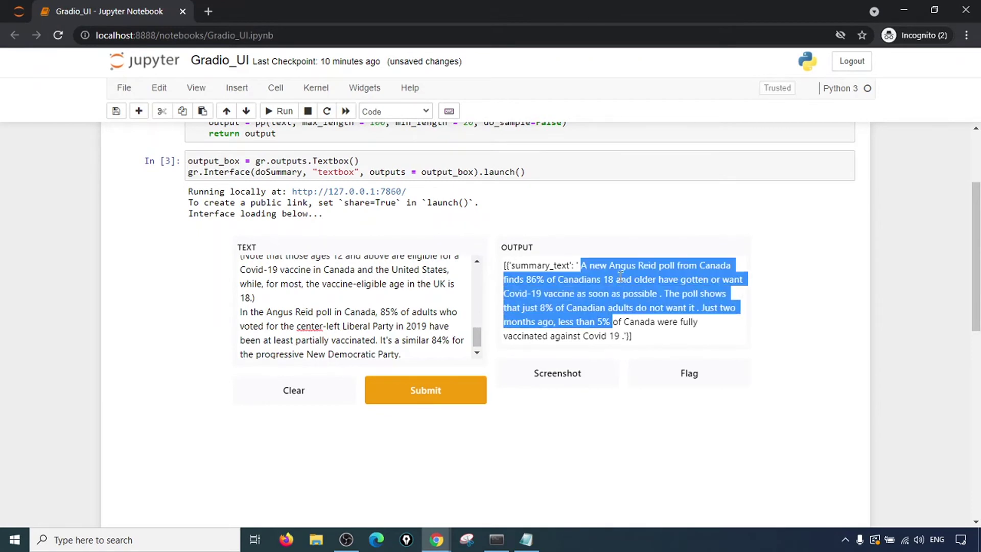
{"action": "left_click", "coordinate": [613, 321]}
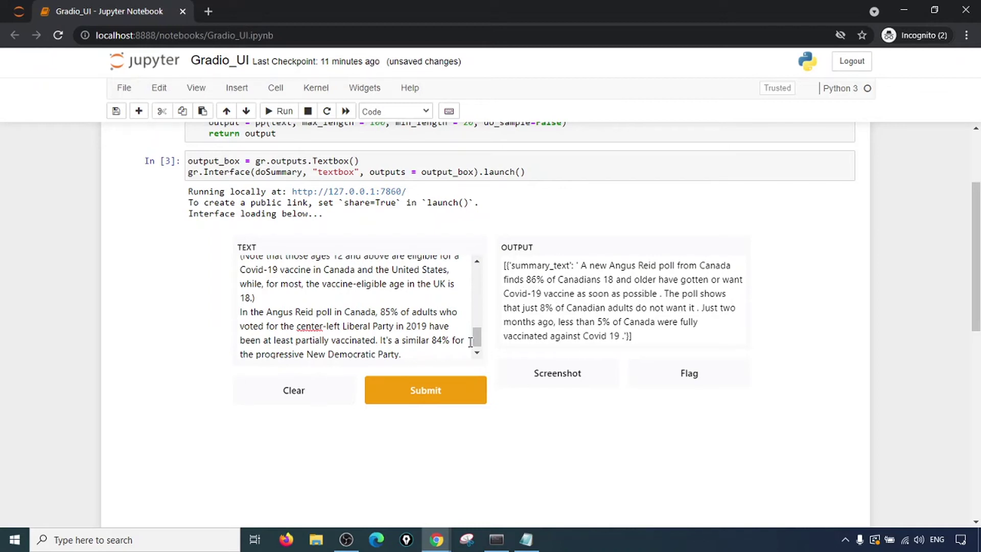
{"action": "left_click_drag", "start_coordinate": [476, 337], "coordinate": [484, 261]}
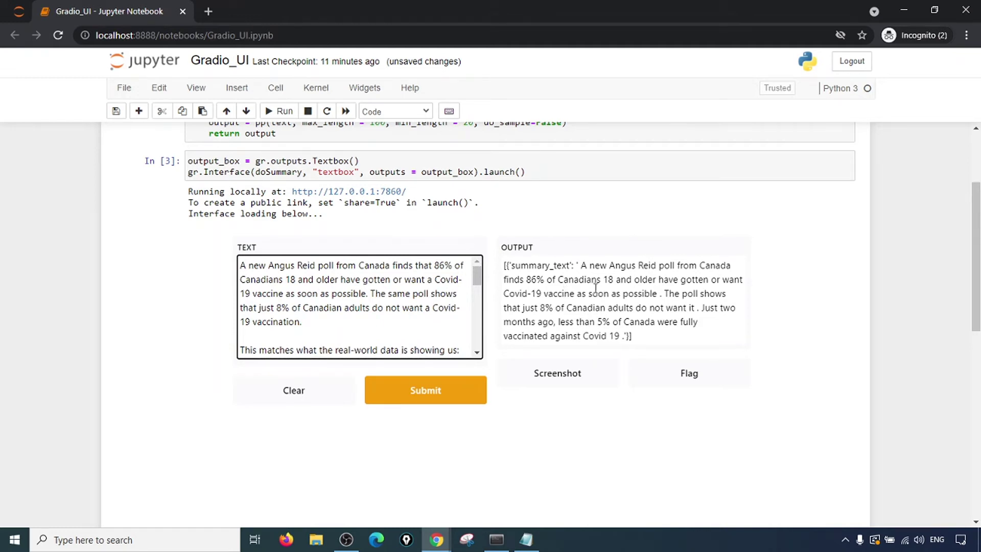
{"action": "scroll", "coordinate": [765, 297], "scroll_direction": "up", "scroll_amount": 2}
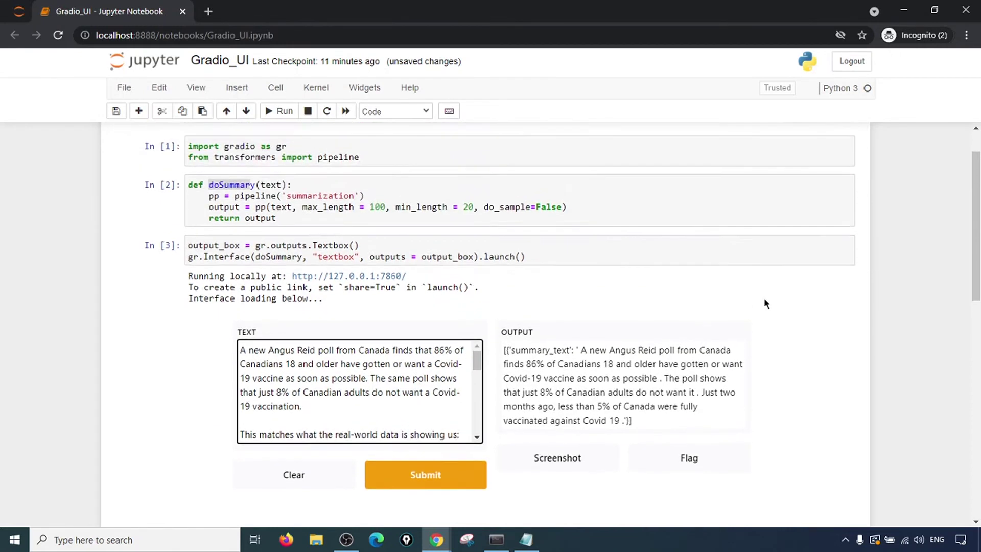
{"action": "scroll", "coordinate": [764, 298], "scroll_direction": "up", "scroll_amount": 1}
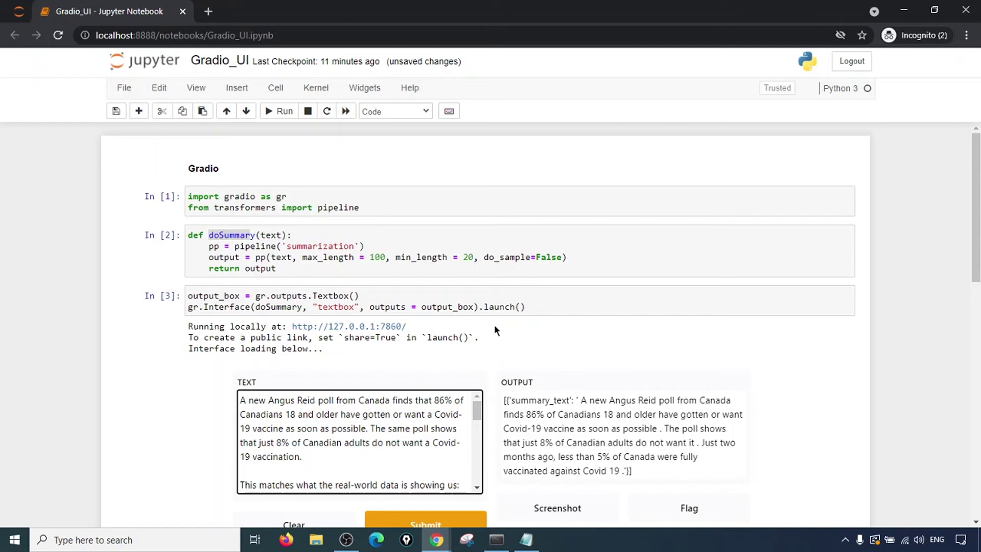
- Open and close the localhost Gradio tab, then make cell 3's output scrollable
{"action": "left_click", "coordinate": [379, 327]}
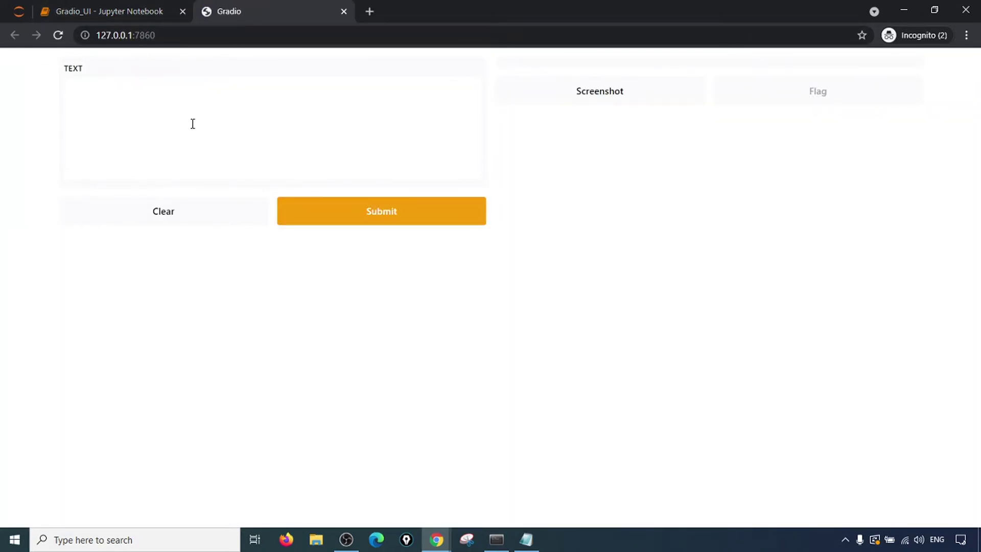
{"action": "left_click", "coordinate": [344, 12]}
{"action": "scroll", "coordinate": [757, 312], "scroll_direction": "down", "scroll_amount": 1}
{"action": "scroll", "coordinate": [780, 300], "scroll_direction": "down", "scroll_amount": 3}
{"action": "scroll", "coordinate": [738, 302], "scroll_direction": "down", "scroll_amount": 3}
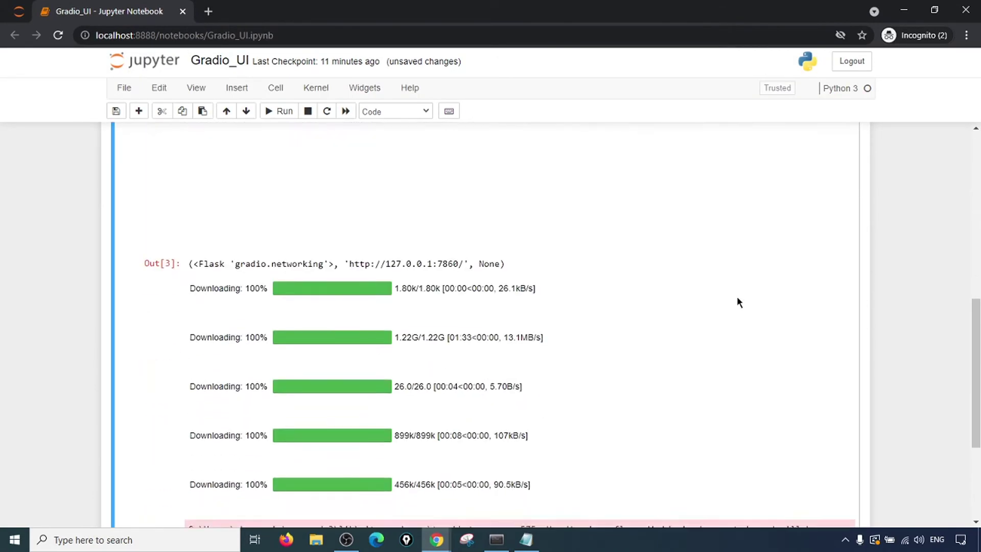
{"action": "scroll", "coordinate": [737, 303], "scroll_direction": "down", "scroll_amount": 3}
{"action": "double_click", "coordinate": [164, 279]}
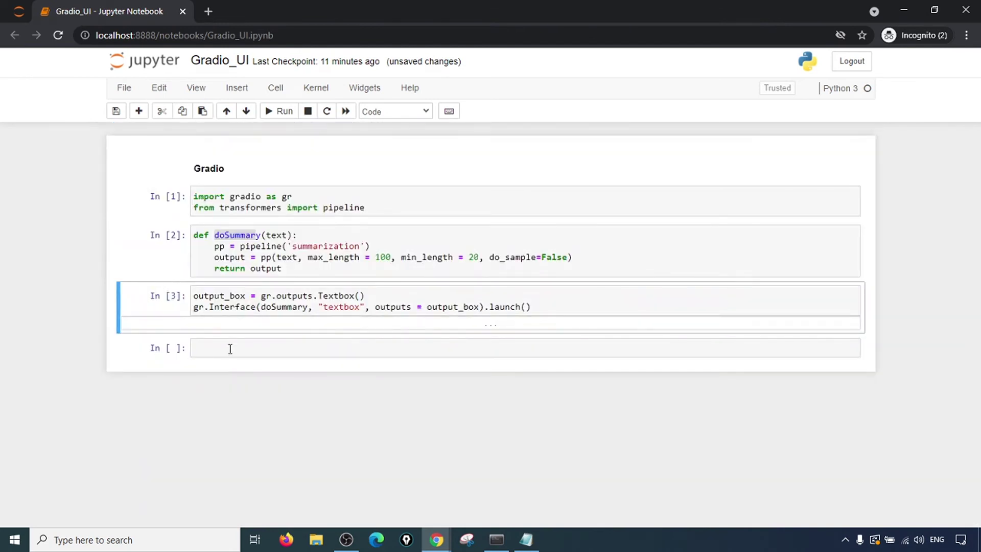
{"action": "left_click", "coordinate": [161, 327]}
{"action": "scroll", "coordinate": [170, 360], "scroll_direction": "down", "scroll_amount": 5}
{"action": "left_click", "coordinate": [157, 362]}
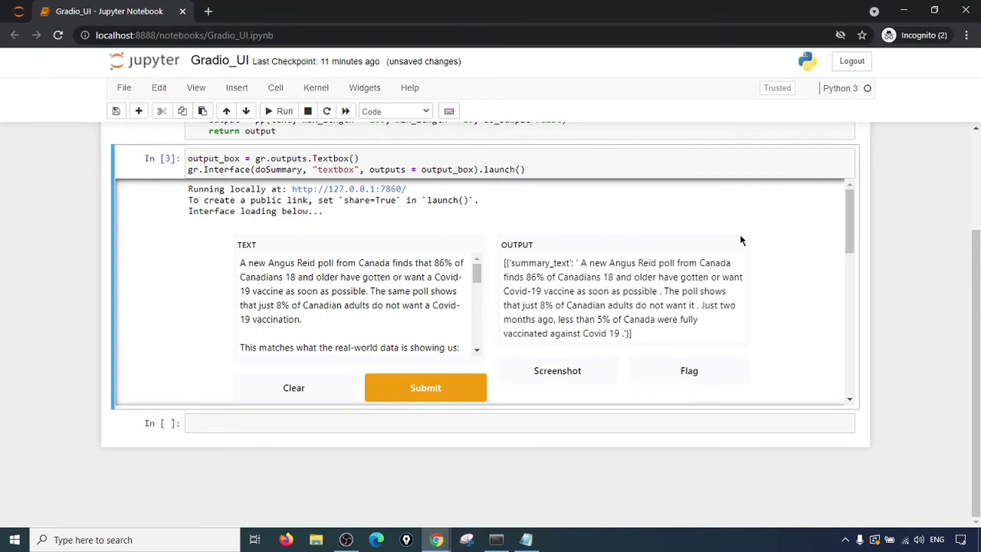
{"action": "mouse_move", "coordinate": [846, 215]}
{"action": "left_mouse_down"}
{"action": "mouse_move", "coordinate": [835, 340]}
{"action": "mouse_move", "coordinate": [843, 197]}
{"action": "left_mouse_up"}
- Enter 'import spacy' and 'nlp = spacy.load("en_core_web_lg")' in the empty cell and run it
{"action": "left_click", "coordinate": [230, 423]}
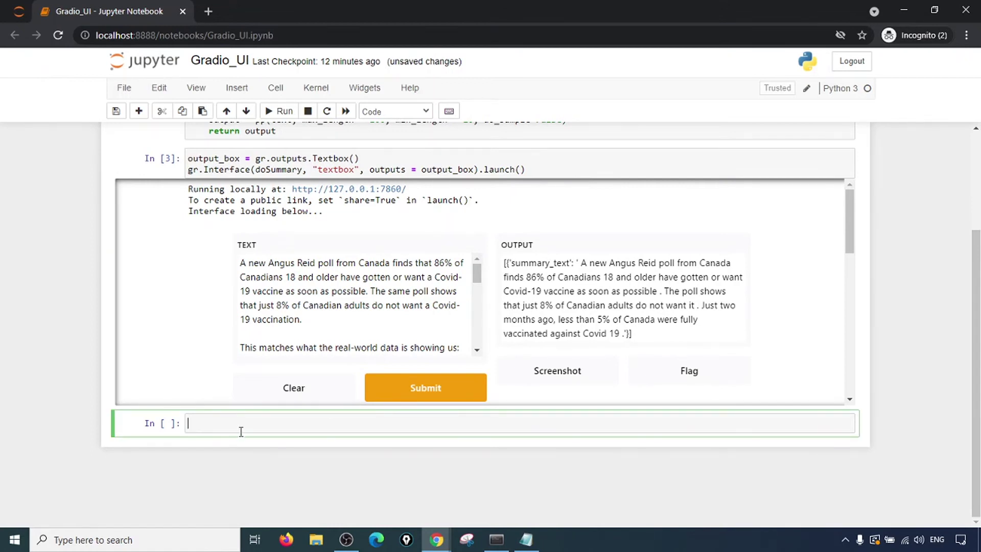
{"action": "type", "text": "import sp"}
{"action": "type", "text": "acy"}
{"action": "key", "text": "Return"}
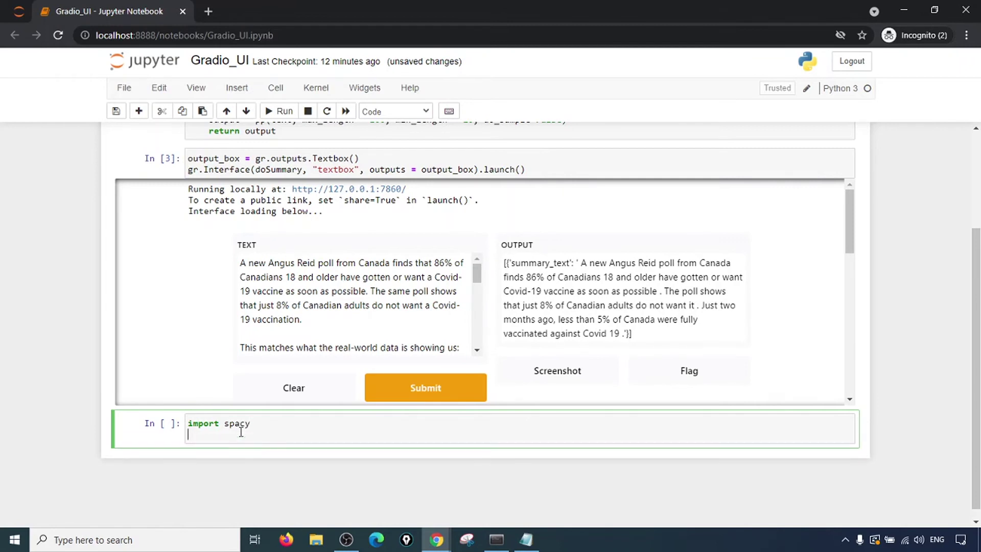
{"action": "type", "text": "spacy"}
{"action": "type", "text": ".load"}
{"action": "type", "text": "("}
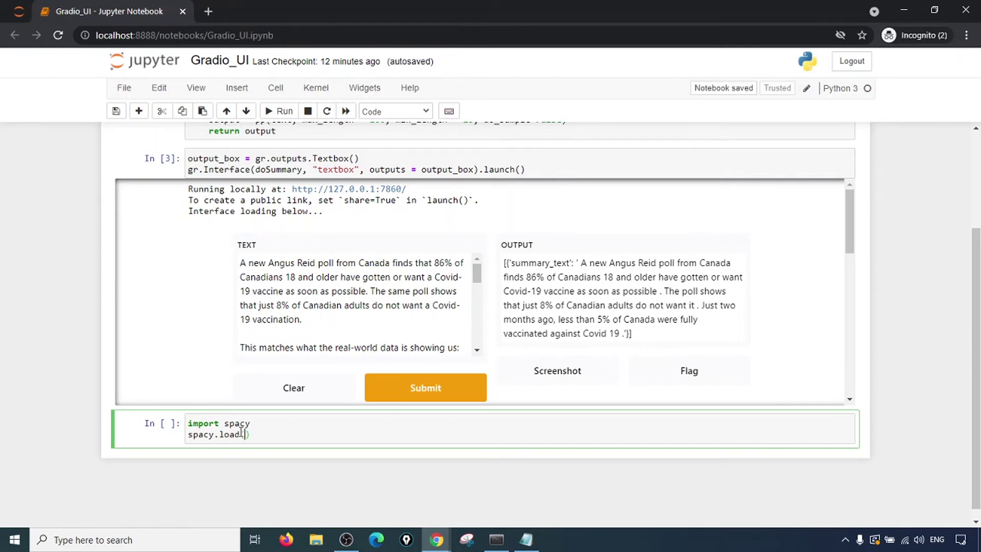
{"action": "type", "text": "\""}
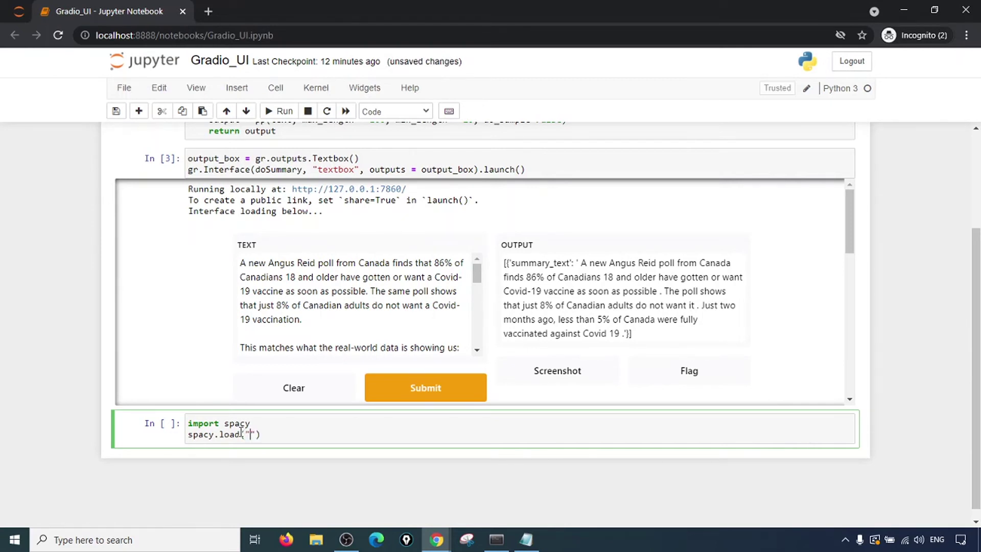
{"action": "type", "text": "en_core"}
{"action": "type", "text": "_web_l"}
{"action": "type", "text": "g"}
{"action": "type", "text": "nlp ="}
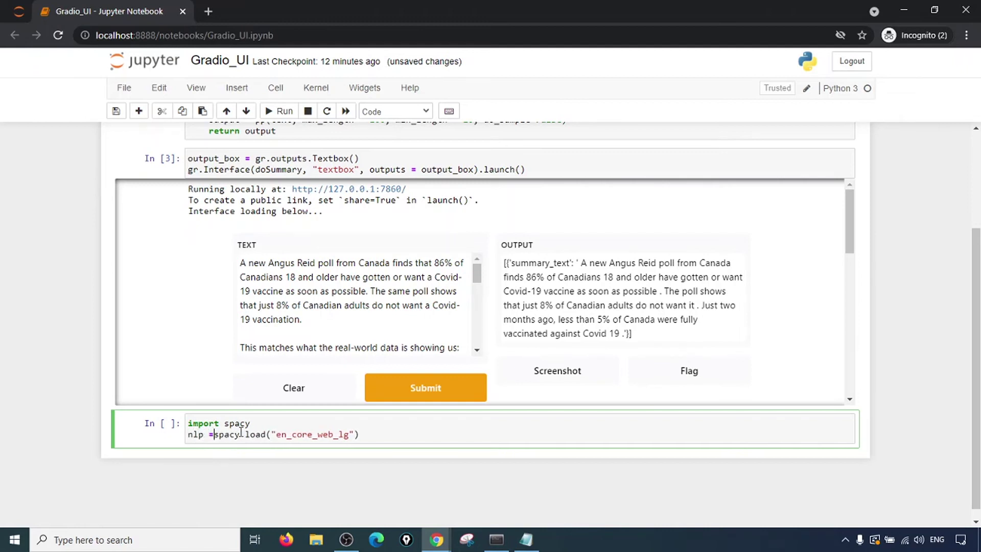
{"action": "key", "text": "shift+Return"}
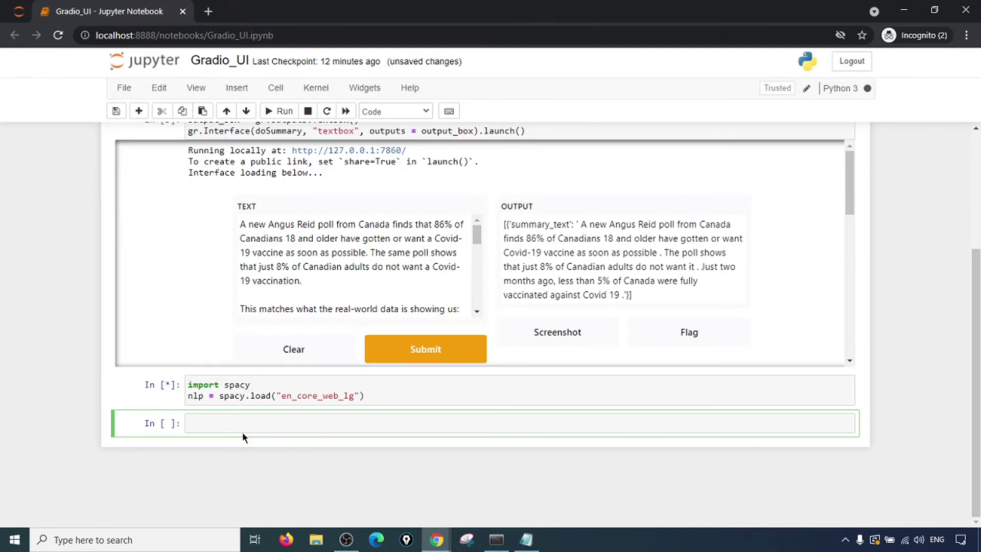
{"action": "scroll", "coordinate": [285, 350], "scroll_direction": "down", "scroll_amount": 1}
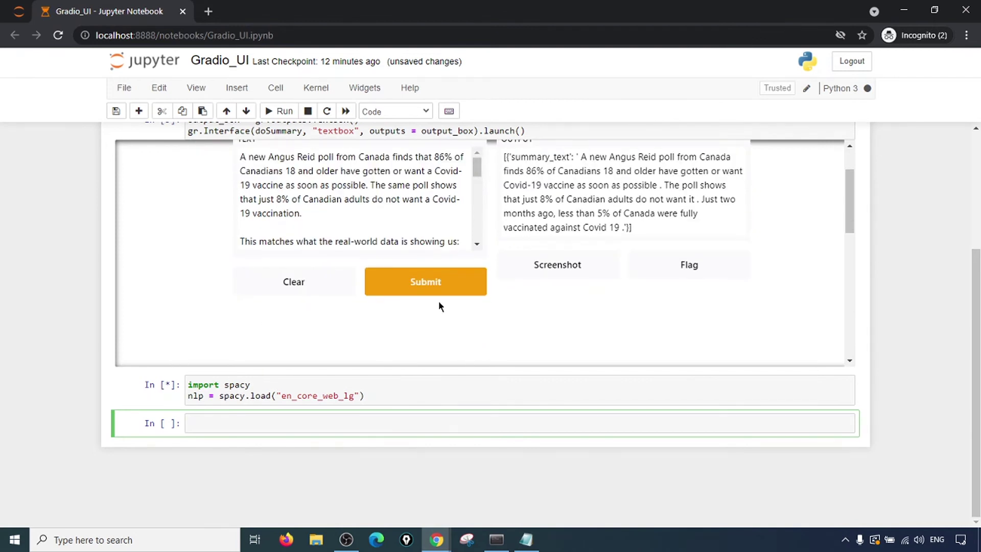
{"action": "scroll", "coordinate": [442, 308], "scroll_direction": "up", "scroll_amount": 1}
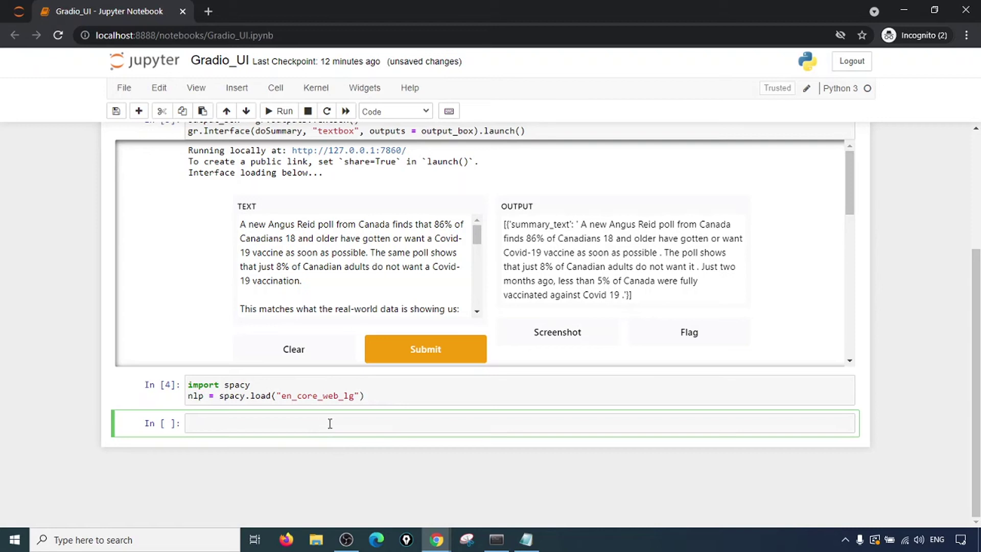
{"action": "type", "text": "def "}
{"action": "type", "text": "ner"}
{"action": "type", "text": "("}
{"action": "type", "text": "text):"}
- Write def ner(text) with doc = nlp(text) and an ent.text, ent.label_ entity list
{"action": "key", "text": "Return"}
{"action": "type", "text": "nlp"}
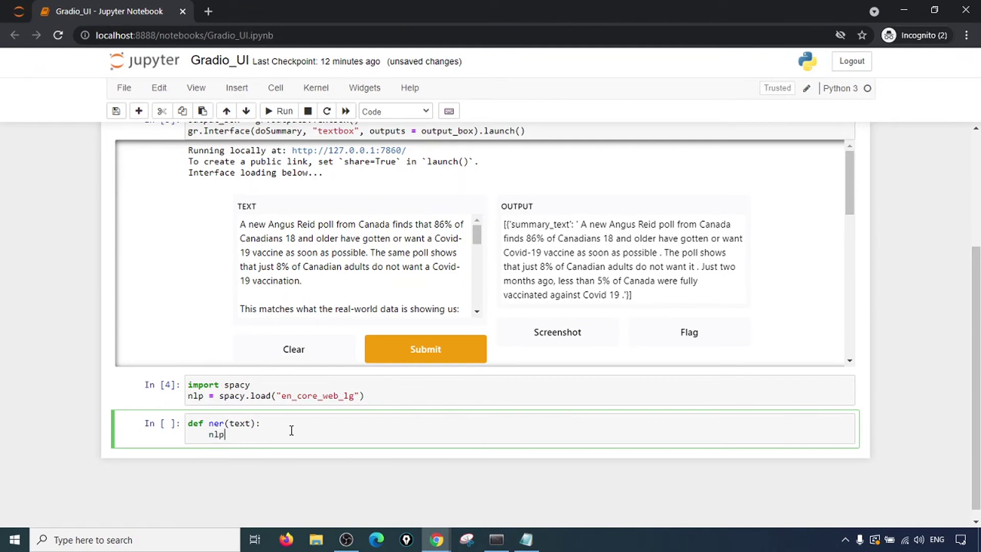
{"action": "type", "text": "(text"}
{"action": "key", "text": "Left"}
{"action": "type", "text": "doc"}
{"action": "type", "text": " ="}
{"action": "key", "text": "Return"}
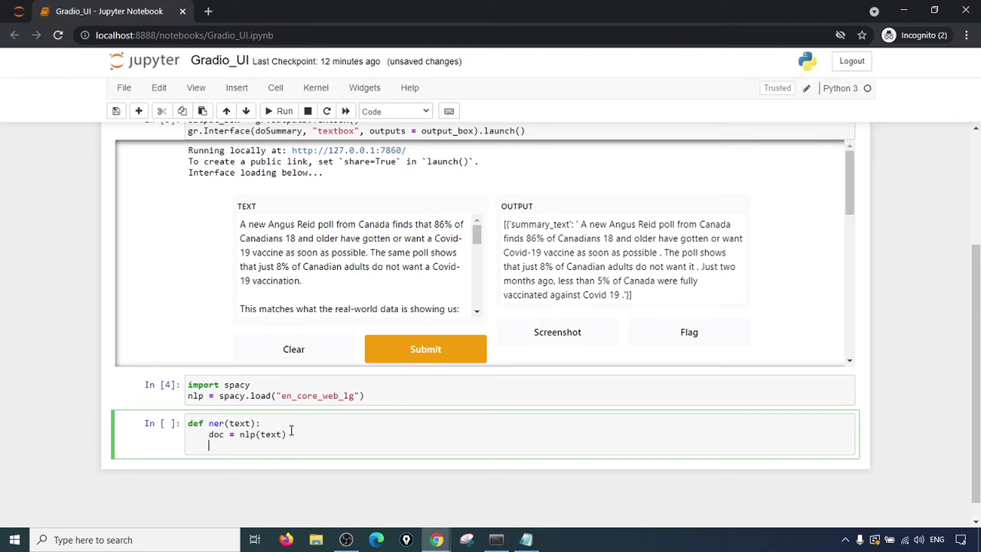
{"action": "type", "text": "ent"}
{"action": "type", "text": ".t"}
{"action": "type", "text": "ext, n"}
{"action": "key", "text": "BackSpace"}
{"action": "type", "text": "ent."}
{"action": "type", "text": "label_ "}
{"action": "type", "text": "for ent "}
{"action": "type", "text": "in do"}
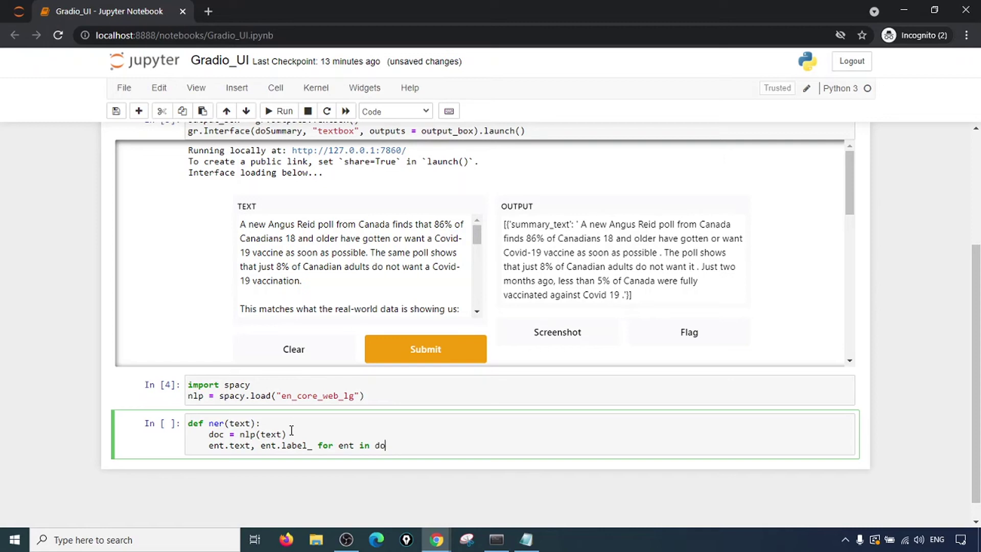
{"action": "type", "text": "c.ents"}
{"action": "type", "text": "]"}
{"action": "key", "text": "Home"}
{"action": "type", "text": "["}
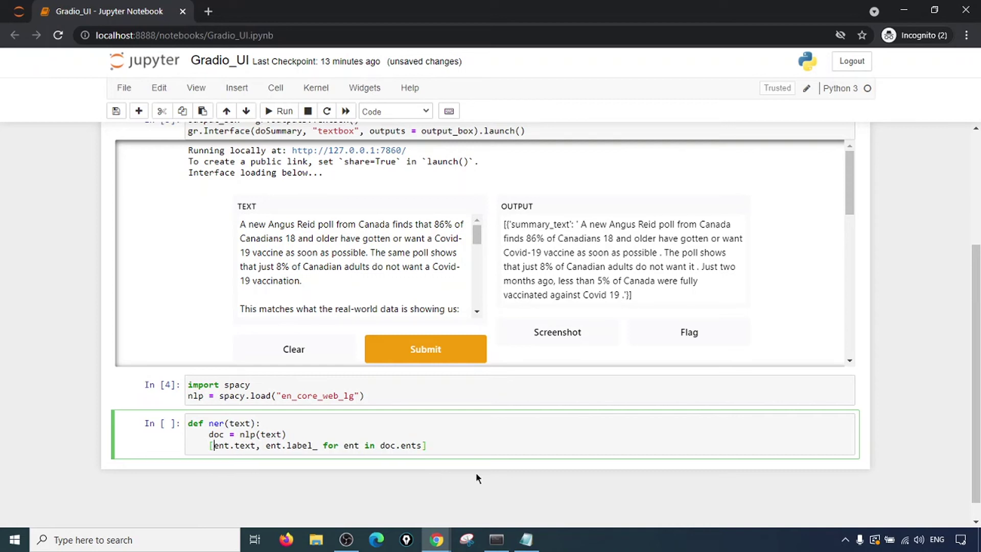
{"action": "key", "text": "Left"}
- Finish the op list comprehension over doc.ents, add 'return op', and run the cell
{"action": "double_click", "coordinate": [222, 434]}
{"action": "left_click_drag", "start_coordinate": [214, 446], "coordinate": [317, 445]}
{"action": "left_click", "coordinate": [318, 446]}
{"action": "type", "text": ")"}
{"action": "key", "text": "Left"}
{"action": "key", "text": "Left"}
{"action": "key", "text": "Left"}
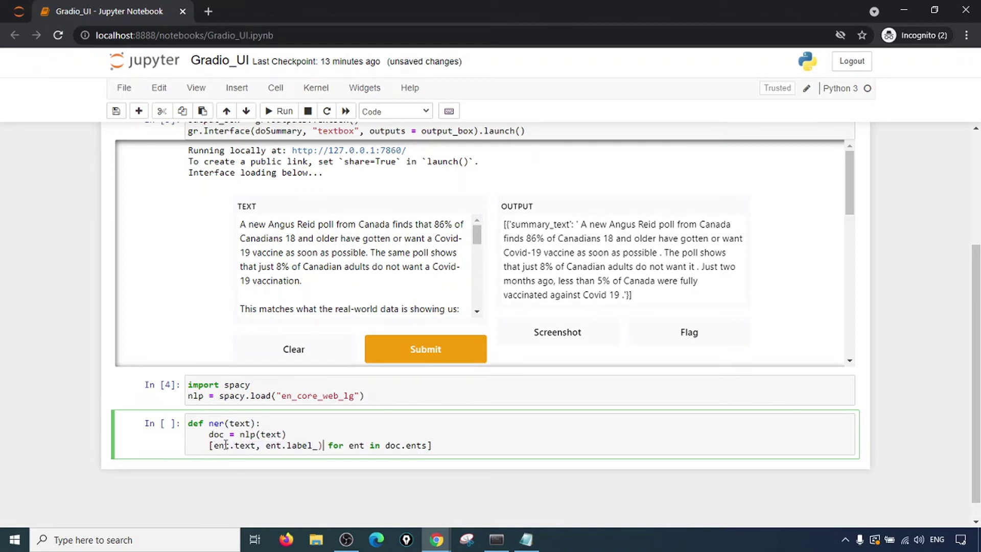
{"action": "type", "text": "("}
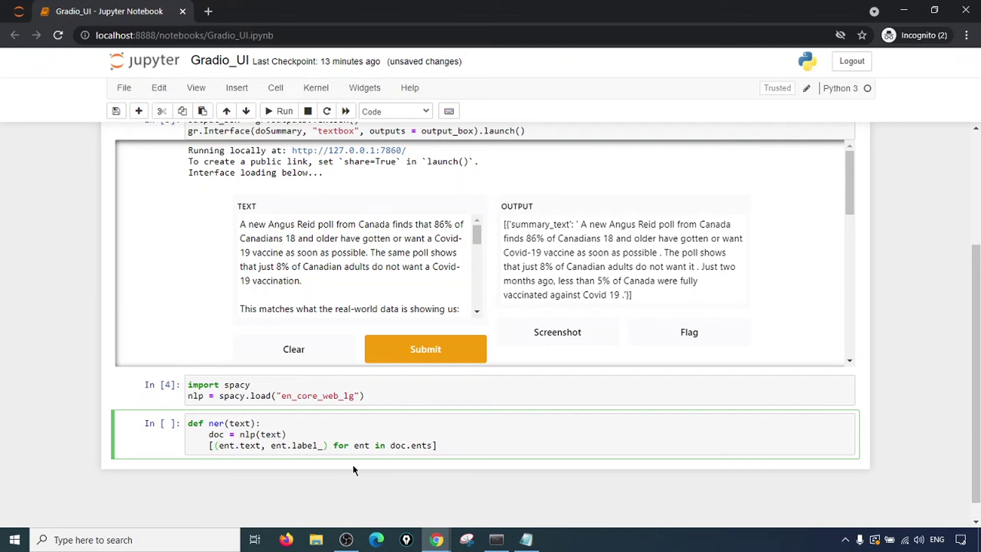
{"action": "key", "text": "Left"}
{"action": "key", "text": "Left"}
{"action": "type", "text": "op "}
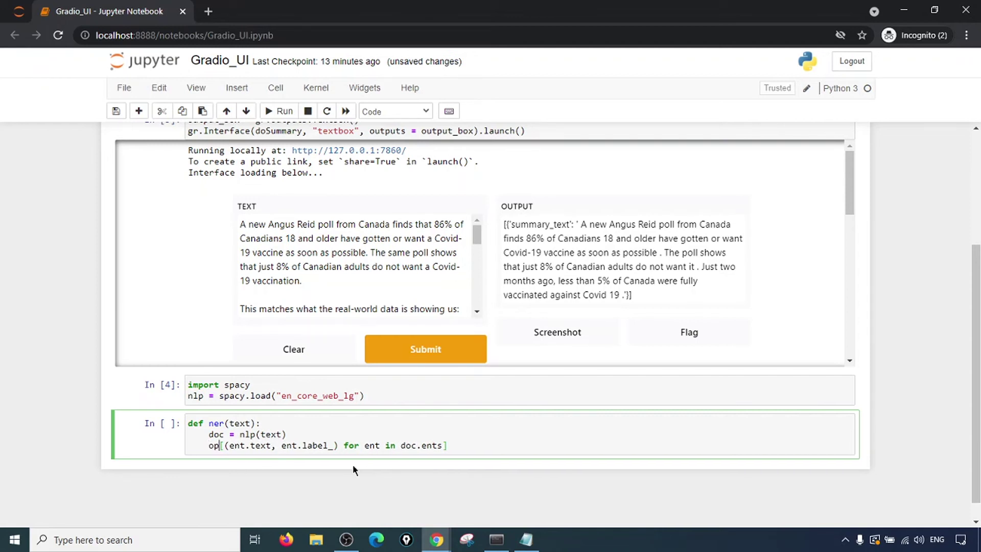
{"action": "type", "text": "="}
{"action": "key", "text": "End"}
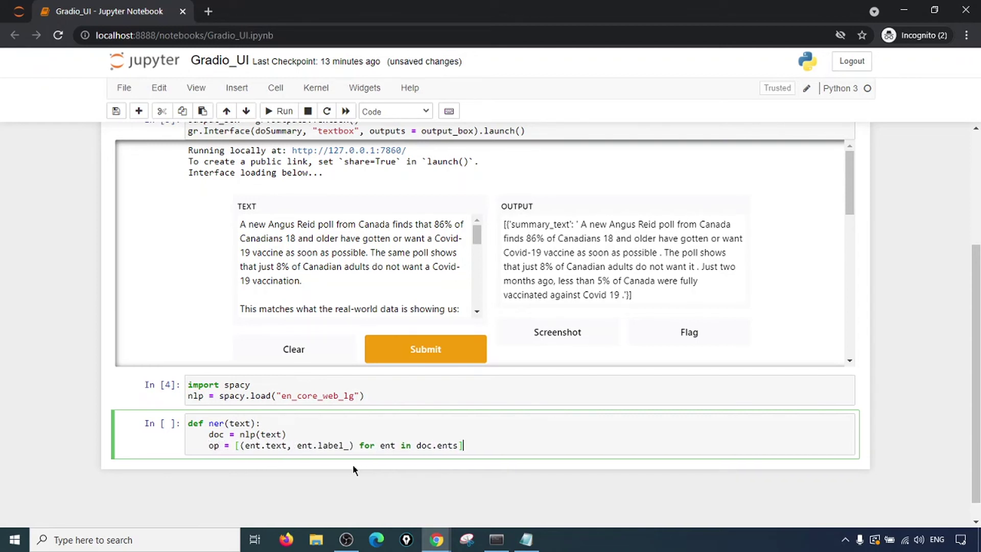
{"action": "key", "text": "Return"}
{"action": "type", "text": "return "}
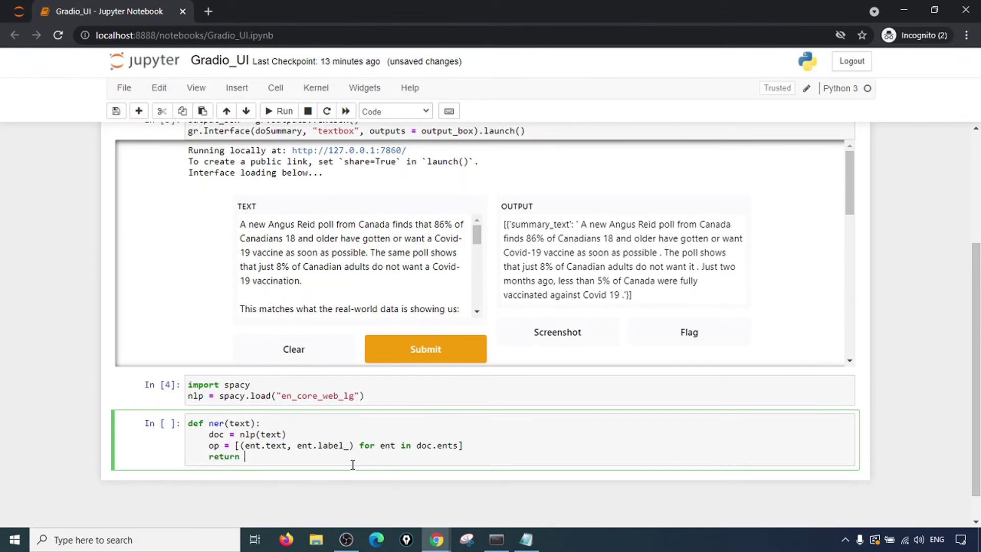
{"action": "type", "text": "op"}
{"action": "key", "text": "shift+Return"}
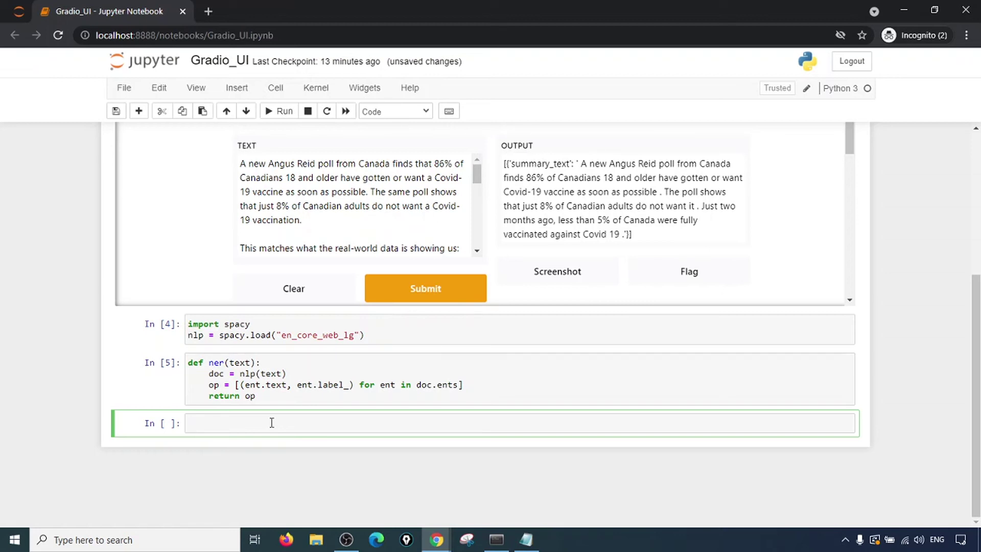
{"action": "type", "text": "gr"}
{"action": "type", "text": ".output"}
{"action": "type", "text": "s.T"}
{"action": "type", "text": "extbox"}
{"action": "type", "text": "()"}
- Begin gr.Interface(ner, on a new line below outputs = gr.outputs.Textbox(), confirming the ner name
{"action": "key", "text": "Home"}
{"action": "type", "text": "output"}
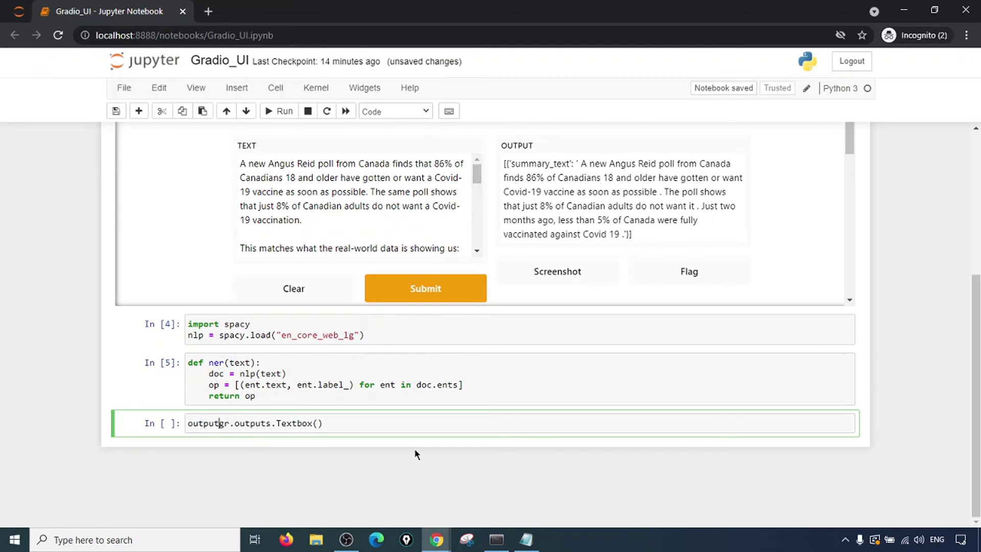
{"action": "type", "text": "s ="}
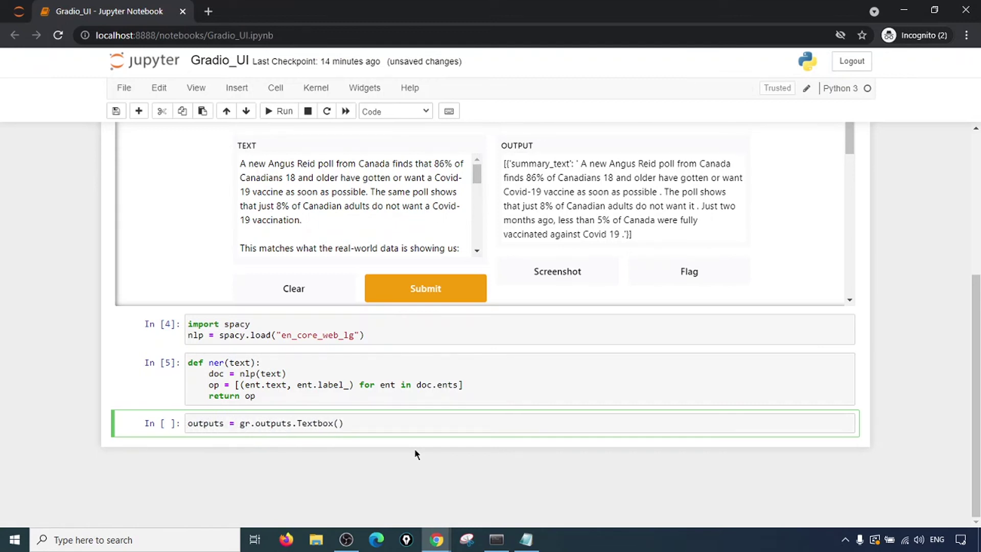
{"action": "key", "text": "Return"}
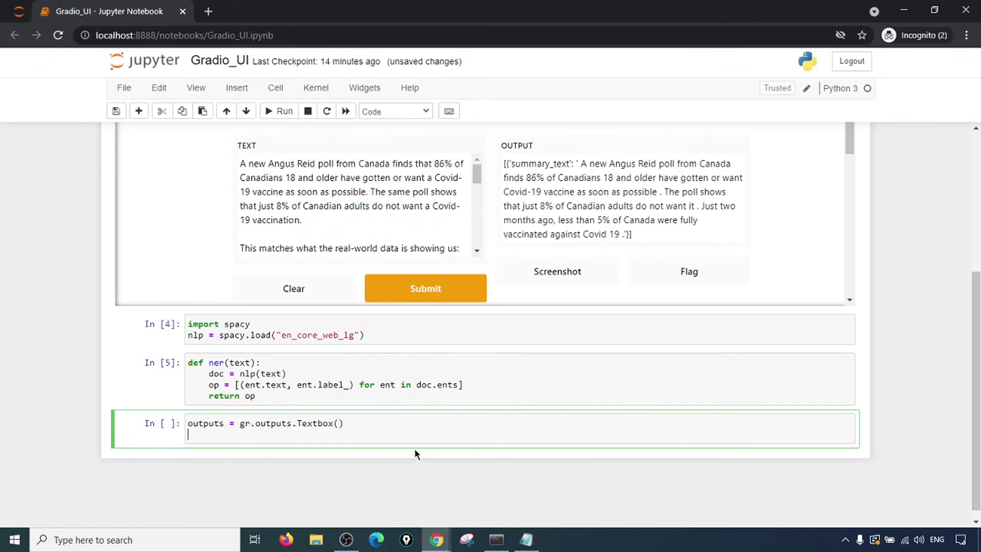
{"action": "type", "text": "gr.Interf"}
{"action": "type", "text": "ace("}
{"action": "type", "text": "ner"}
{"action": "double_click", "coordinate": [217, 362]}
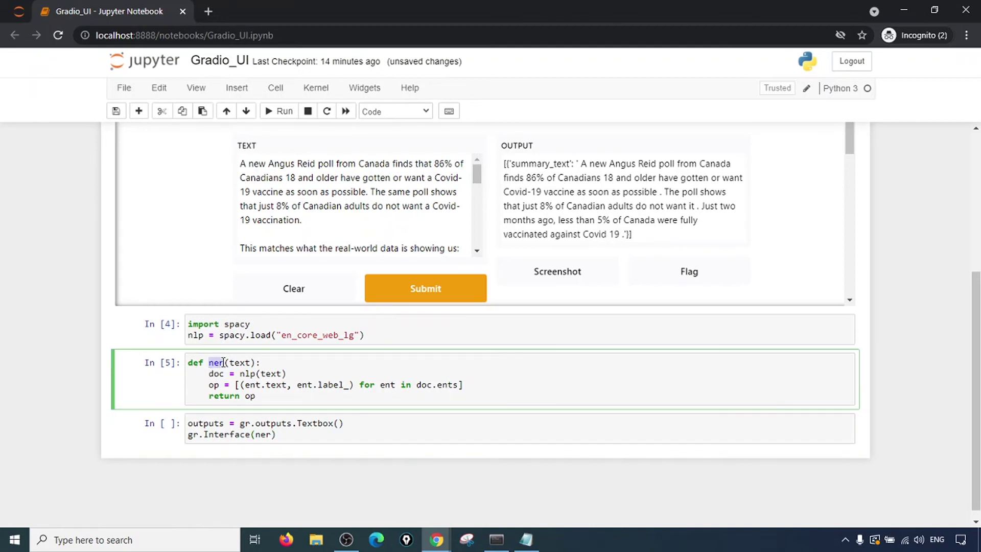
{"action": "left_click", "coordinate": [272, 432]}
{"action": "type", "text": ","}
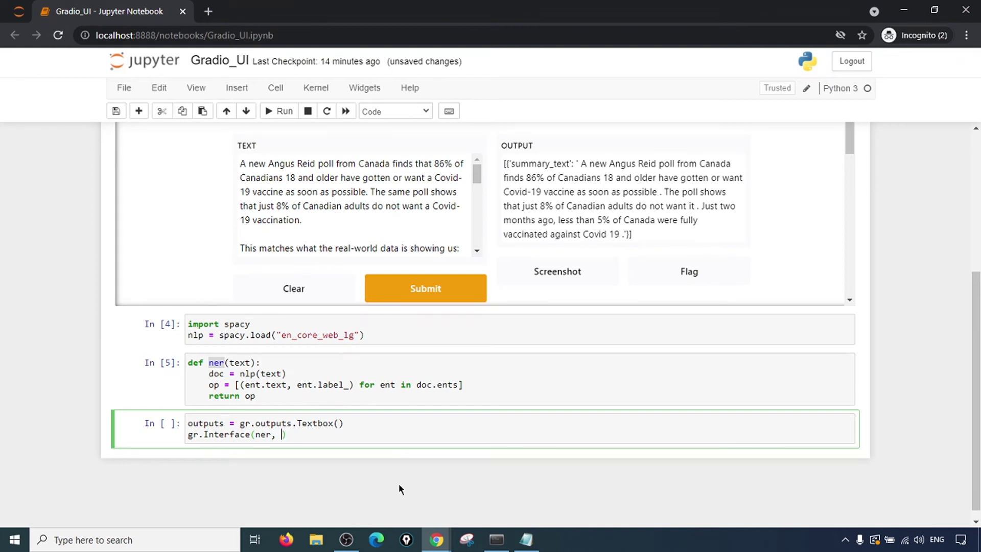
{"action": "scroll", "coordinate": [291, 181], "scroll_direction": "up", "scroll_amount": 1}
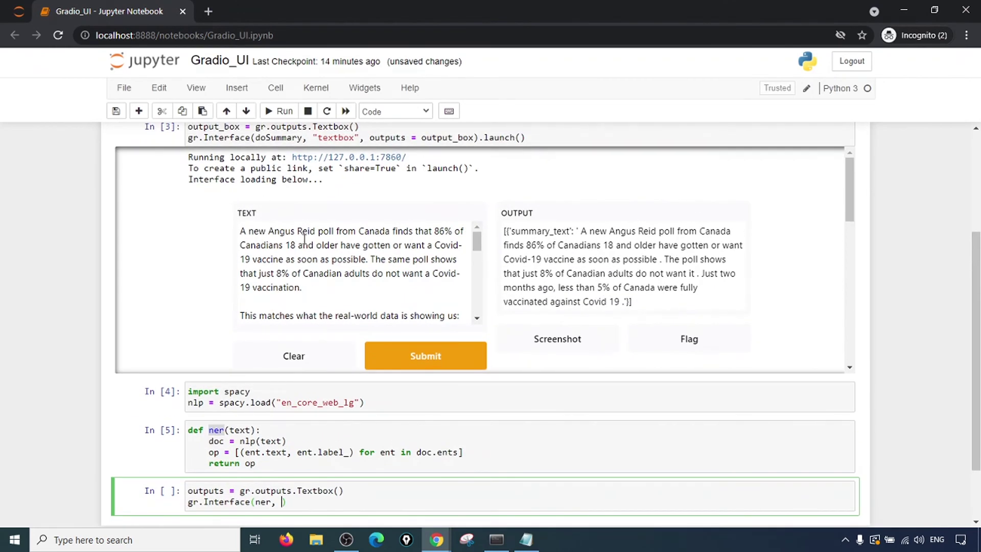
- Finish gr.Interface(ner, "textbox", outputs = outputs).launch() and run the cell
{"action": "double_click", "coordinate": [343, 138]}
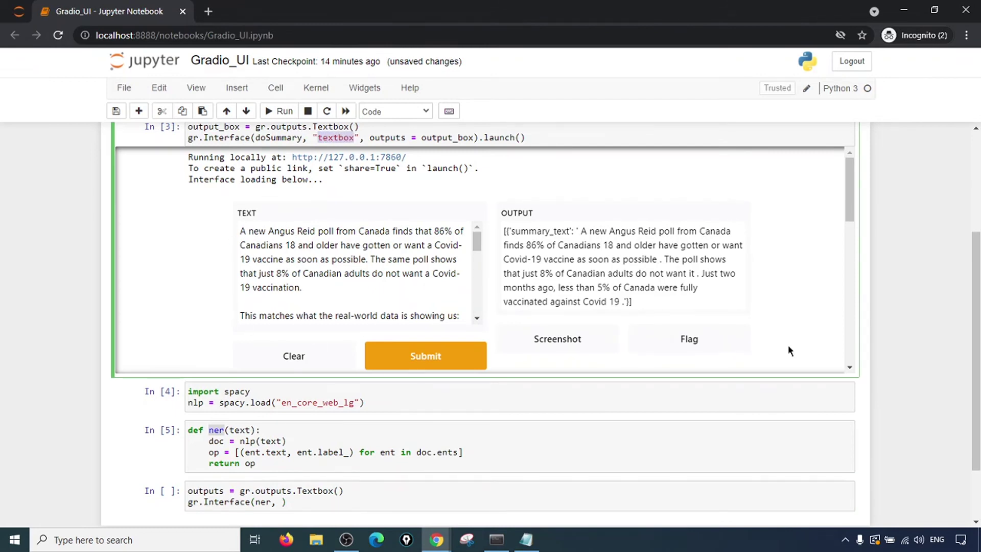
{"action": "scroll", "coordinate": [790, 353], "scroll_direction": "down", "scroll_amount": 3}
{"action": "scroll", "coordinate": [784, 279], "scroll_direction": "up", "scroll_amount": 3}
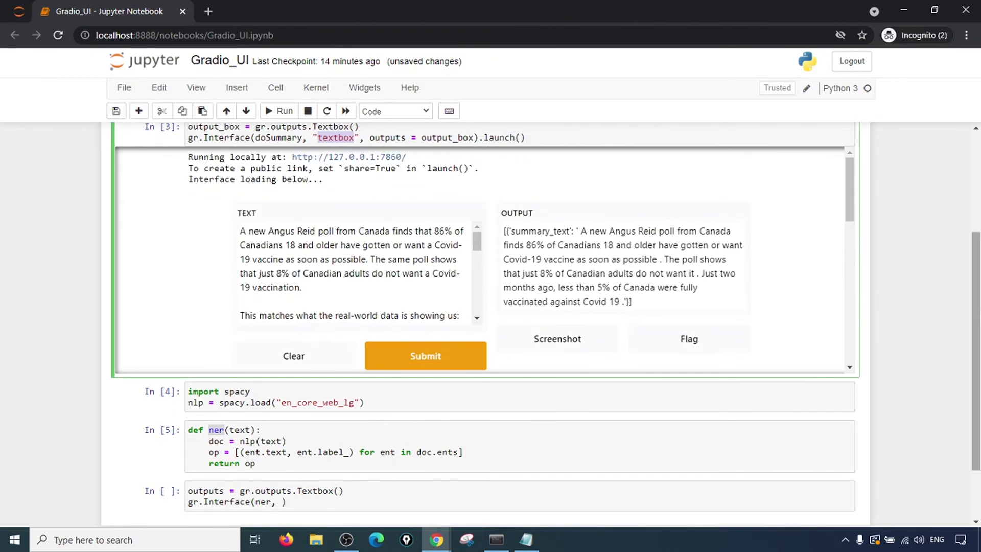
{"action": "scroll", "coordinate": [397, 431], "scroll_direction": "down", "scroll_amount": 2}
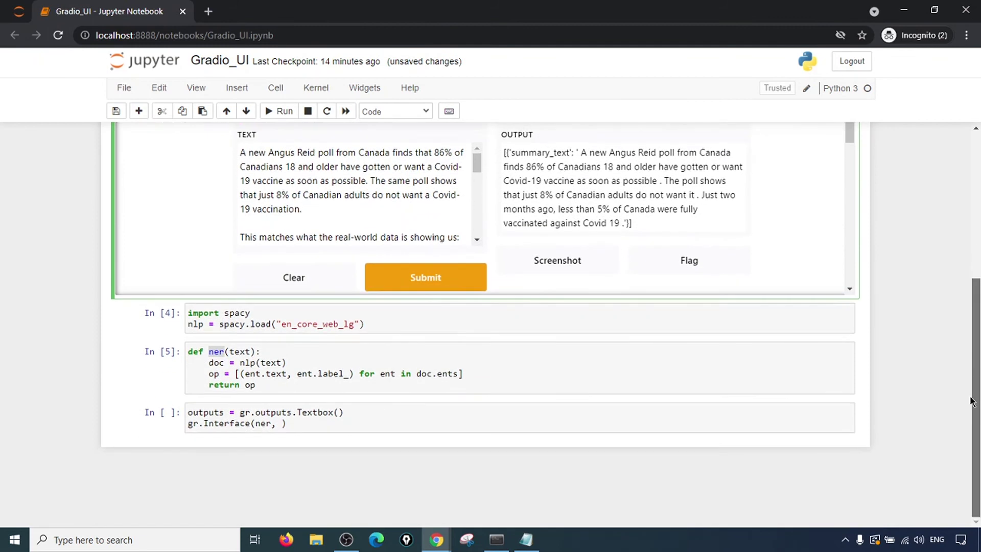
{"action": "left_click", "coordinate": [283, 423]}
{"action": "type", "text": "\"text"}
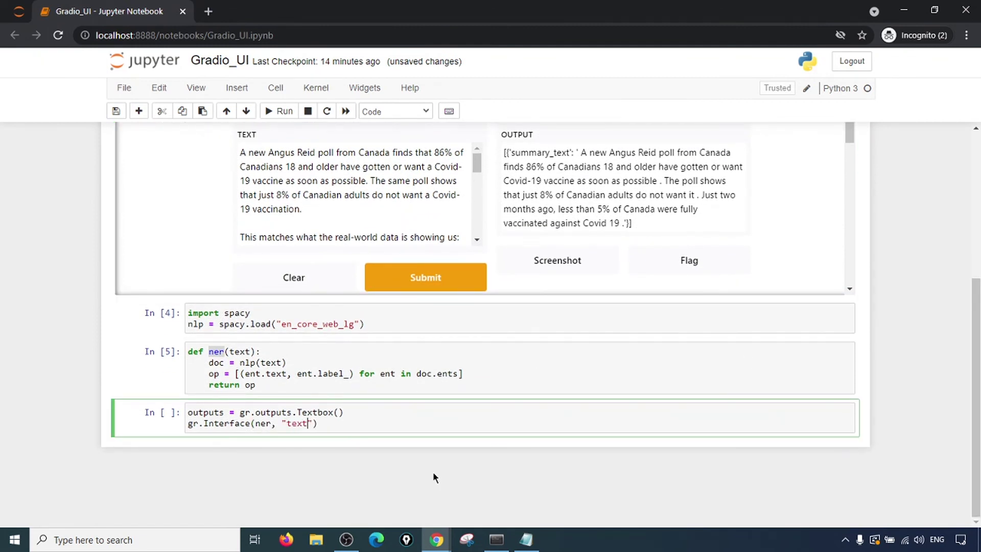
{"action": "type", "text": "box\""}
{"action": "type", "text": ", "}
{"action": "type", "text": "outputs="}
{"action": "key", "text": "BackSpace"}
{"action": "type", "text": "="}
{"action": "double_click", "coordinate": [200, 413]}
{"action": "key", "text": "ctrl+c"}
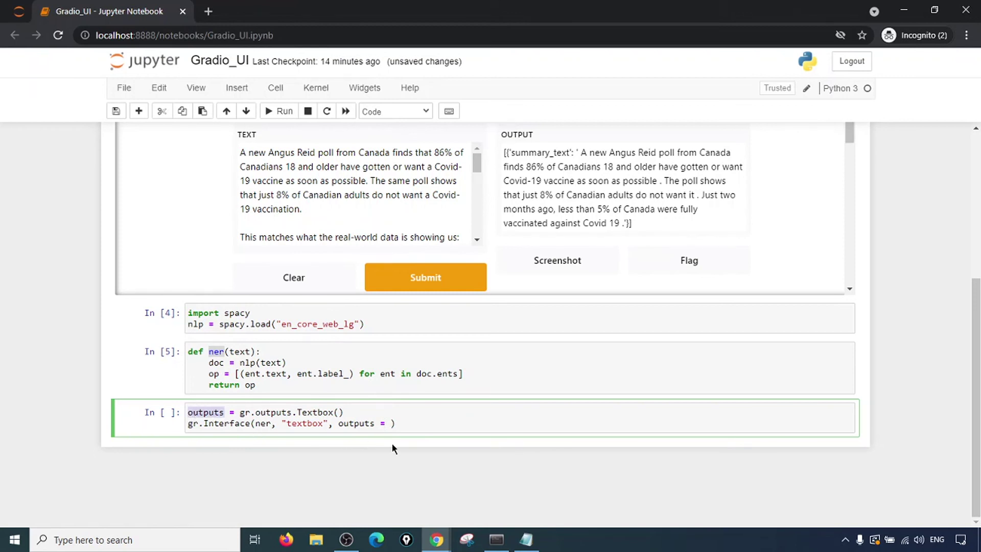
{"action": "left_click", "coordinate": [391, 423]}
{"action": "key", "text": "ctrl+v"}
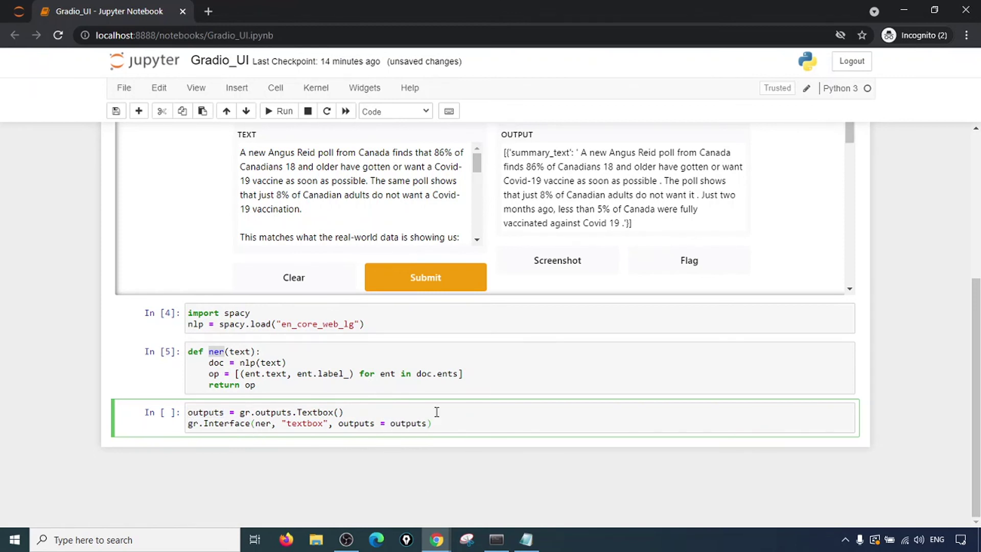
{"action": "scroll", "coordinate": [488, 426], "scroll_direction": "up", "scroll_amount": 1}
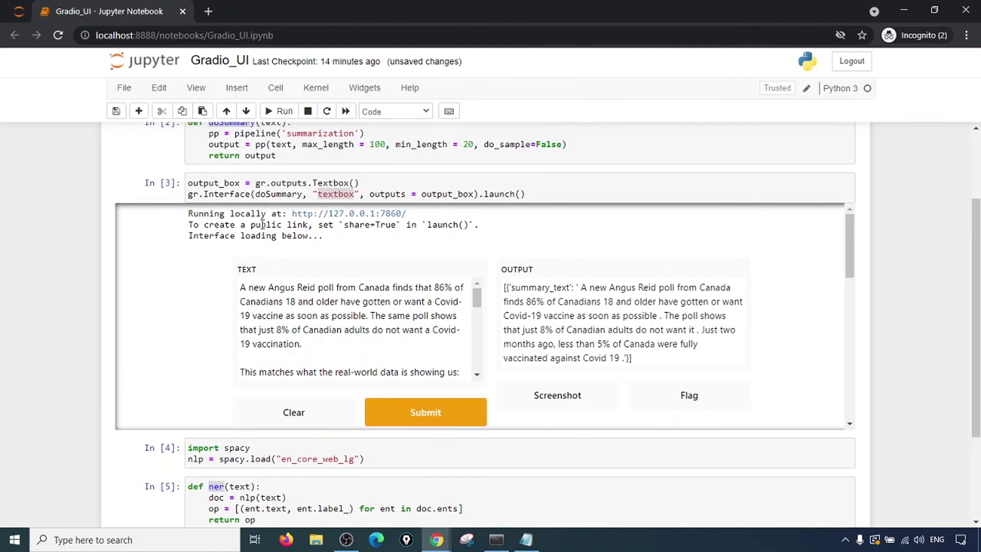
{"action": "left_click_drag", "start_coordinate": [210, 183], "coordinate": [240, 183]}
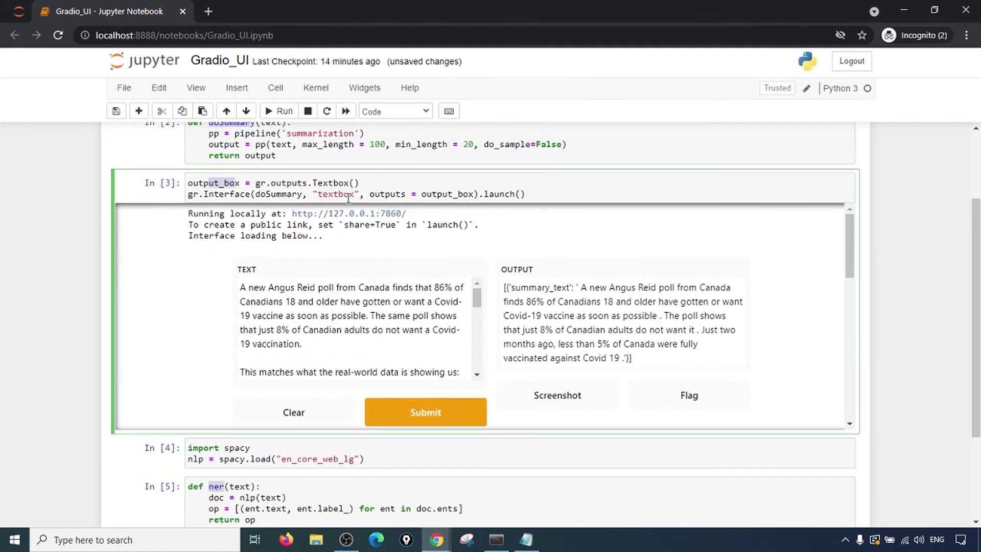
{"action": "double_click", "coordinate": [222, 184]}
{"action": "scroll", "coordinate": [445, 412], "scroll_direction": "down", "scroll_amount": 2}
{"action": "left_click", "coordinate": [421, 425]}
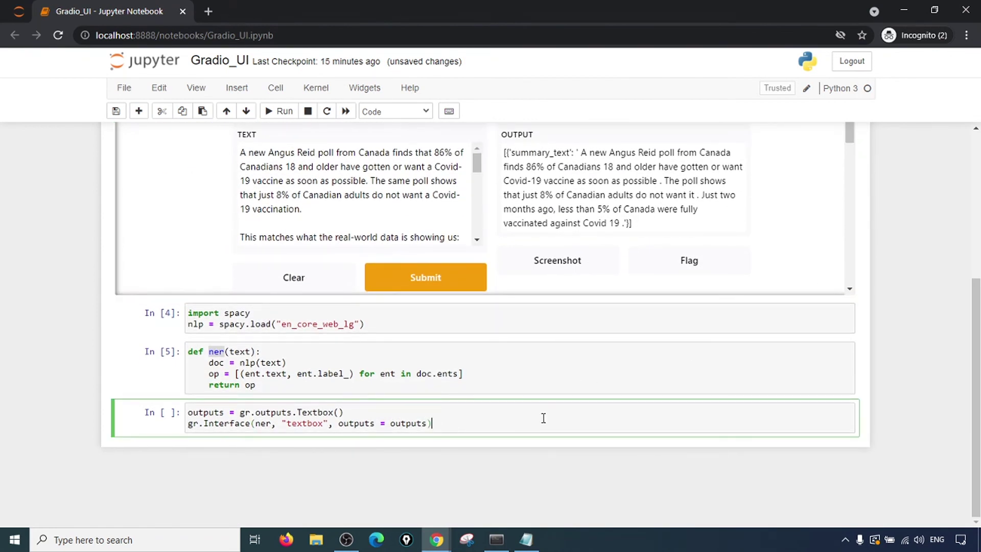
{"action": "type", "text": ".launch"}
{"action": "type", "text": "()"}
{"action": "key", "text": "shift+Return"}
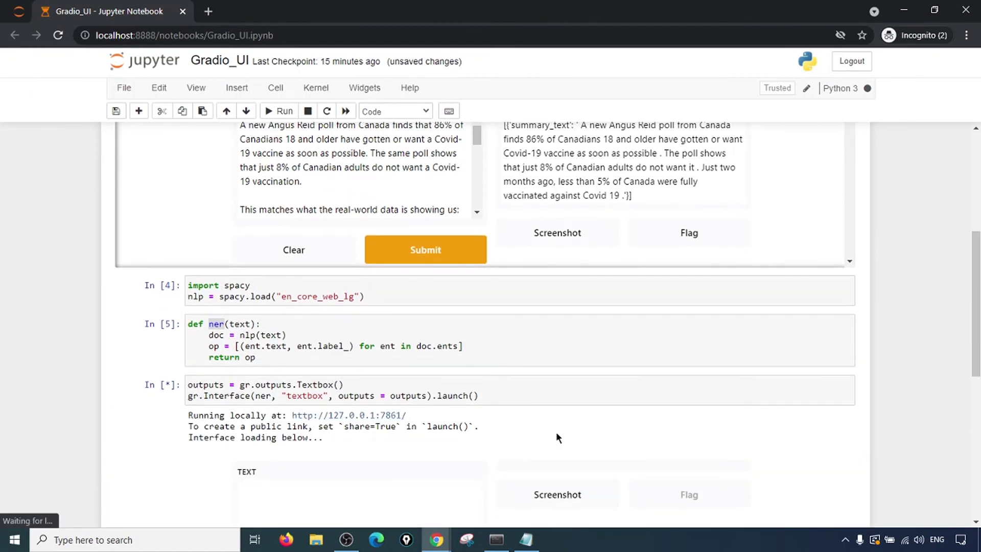
{"action": "scroll", "coordinate": [556, 432], "scroll_direction": "down", "scroll_amount": 3}
{"action": "scroll", "coordinate": [623, 404], "scroll_direction": "up", "scroll_amount": 1}
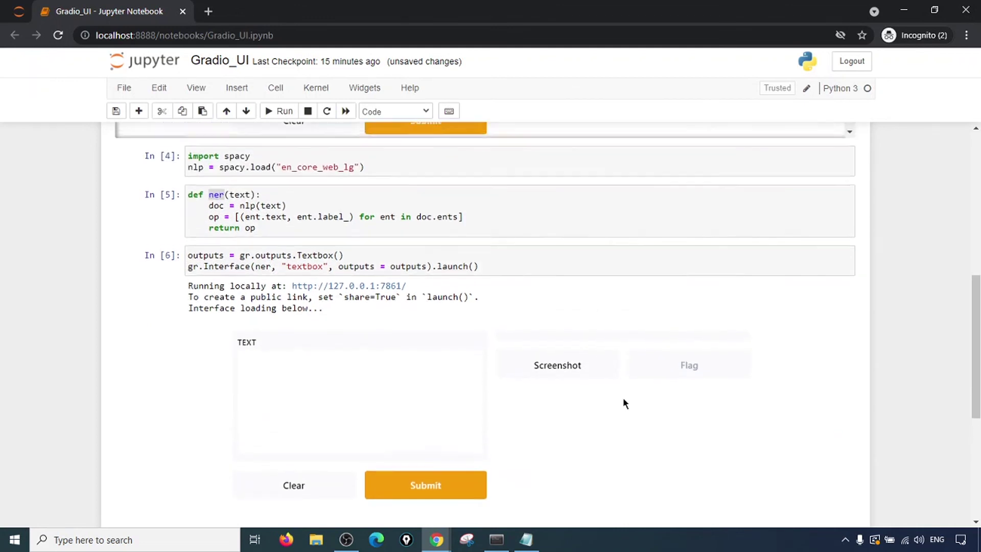
{"action": "scroll", "coordinate": [624, 404], "scroll_direction": "up", "scroll_amount": 3}
{"action": "scroll", "coordinate": [624, 404], "scroll_direction": "up", "scroll_amount": 1}
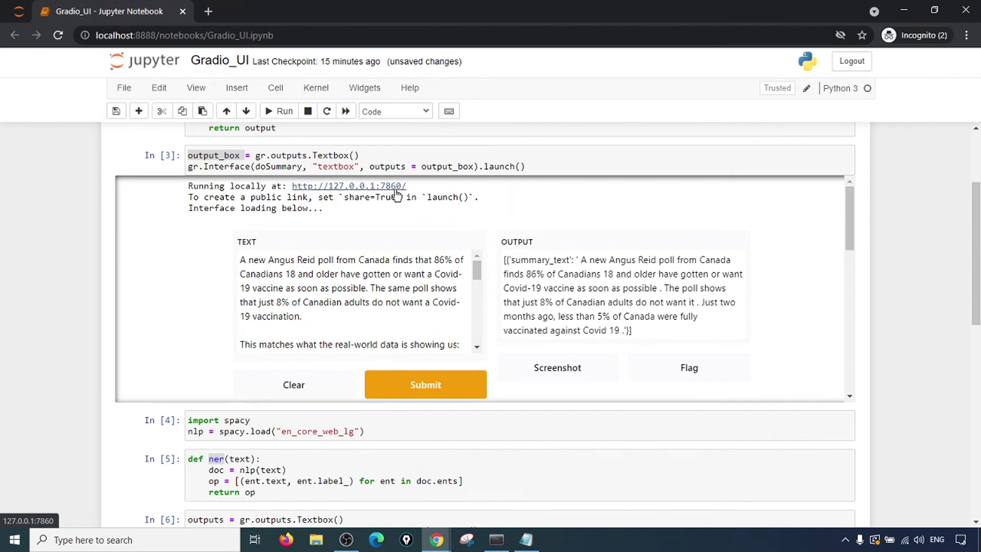
- Compare the summarizer's port 7860 with the new ner interface's port 7861
{"action": "left_click_drag", "start_coordinate": [434, 193], "coordinate": [377, 186]}
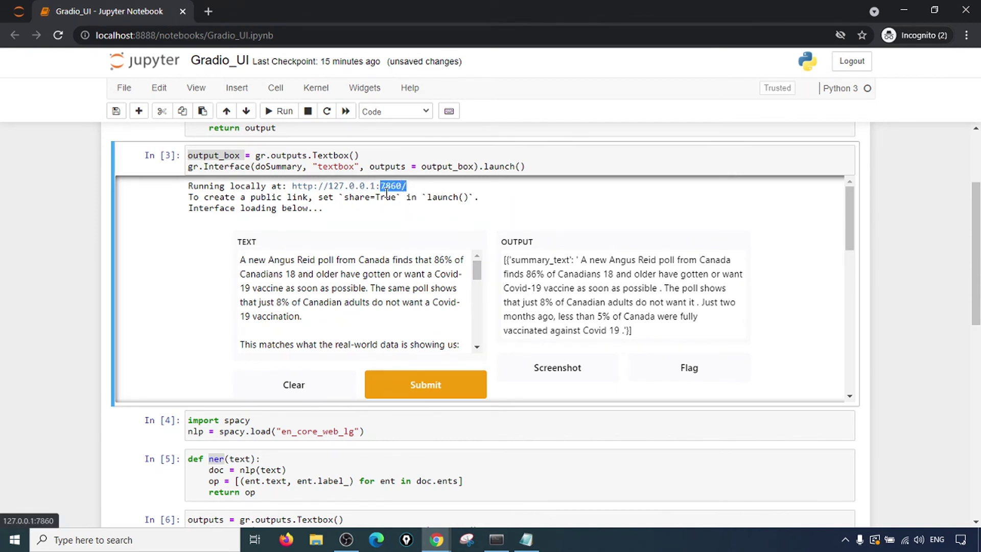
{"action": "scroll", "coordinate": [701, 335], "scroll_direction": "down", "scroll_amount": 3}
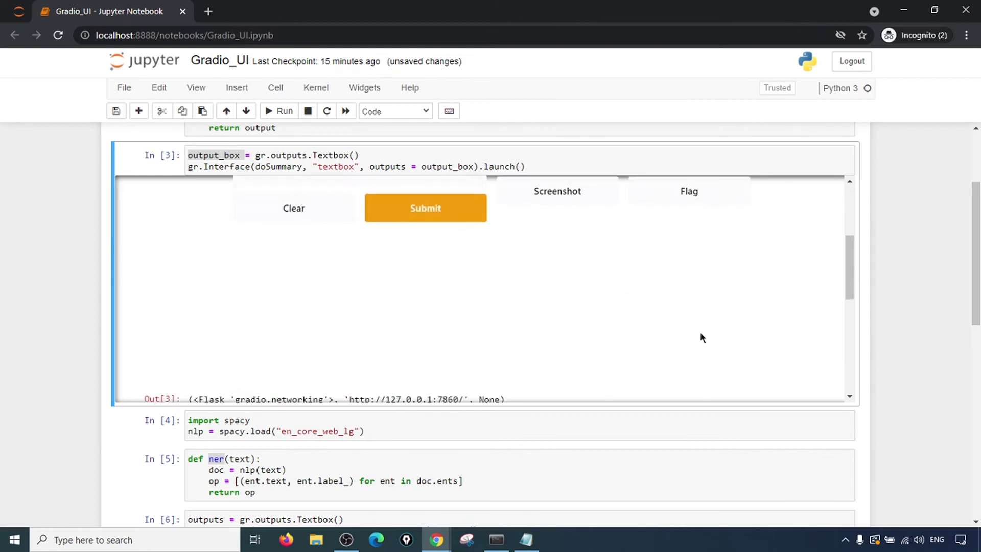
{"action": "scroll", "coordinate": [676, 317], "scroll_direction": "up", "scroll_amount": 5}
{"action": "scroll", "coordinate": [675, 317], "scroll_direction": "down", "scroll_amount": 1}
{"action": "scroll", "coordinate": [944, 358], "scroll_direction": "down", "scroll_amount": 4}
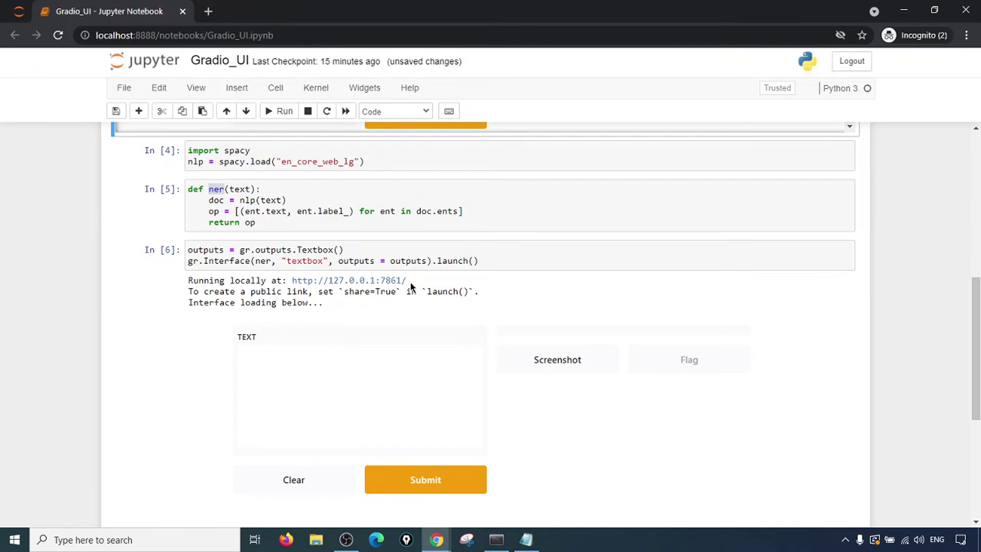
{"action": "left_click_drag", "start_coordinate": [409, 282], "coordinate": [380, 281]}
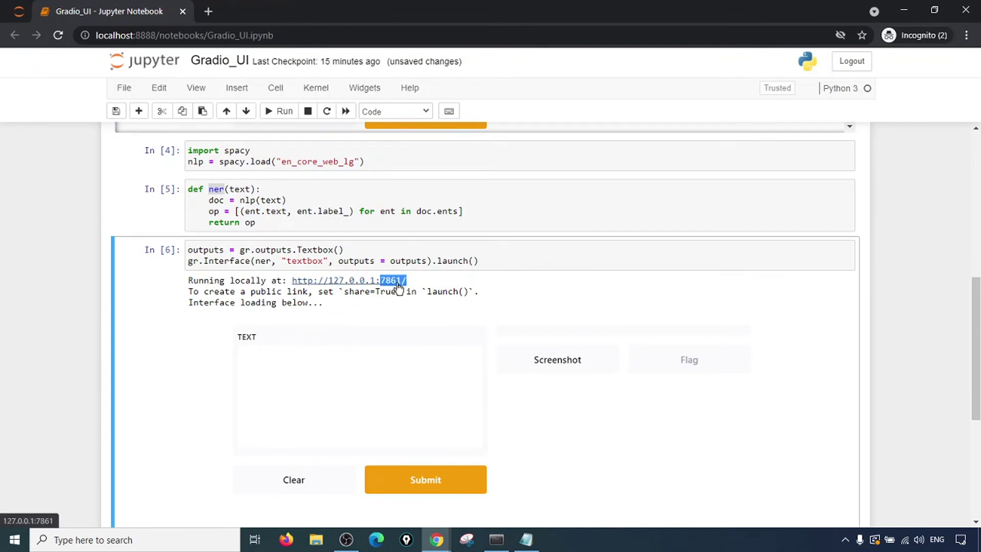
{"action": "scroll", "coordinate": [684, 320], "scroll_direction": "up", "scroll_amount": 1}
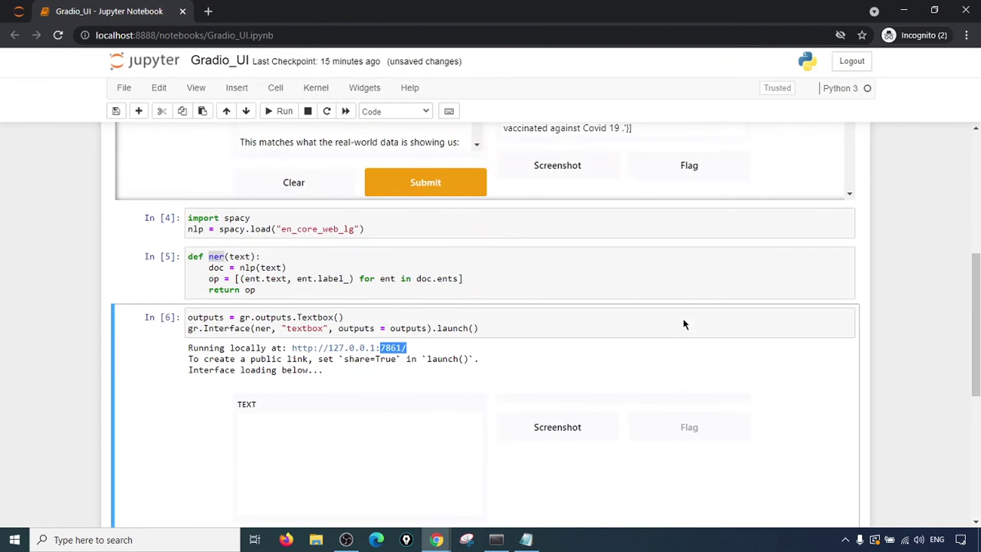
{"action": "scroll", "coordinate": [907, 373], "scroll_direction": "down", "scroll_amount": 1}
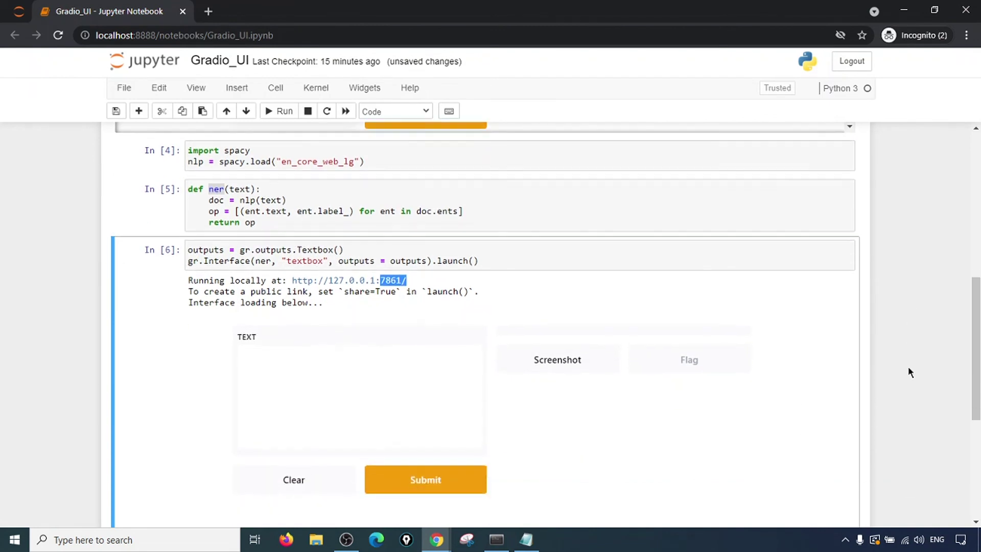
{"action": "scroll", "coordinate": [909, 373], "scroll_direction": "down", "scroll_amount": 1}
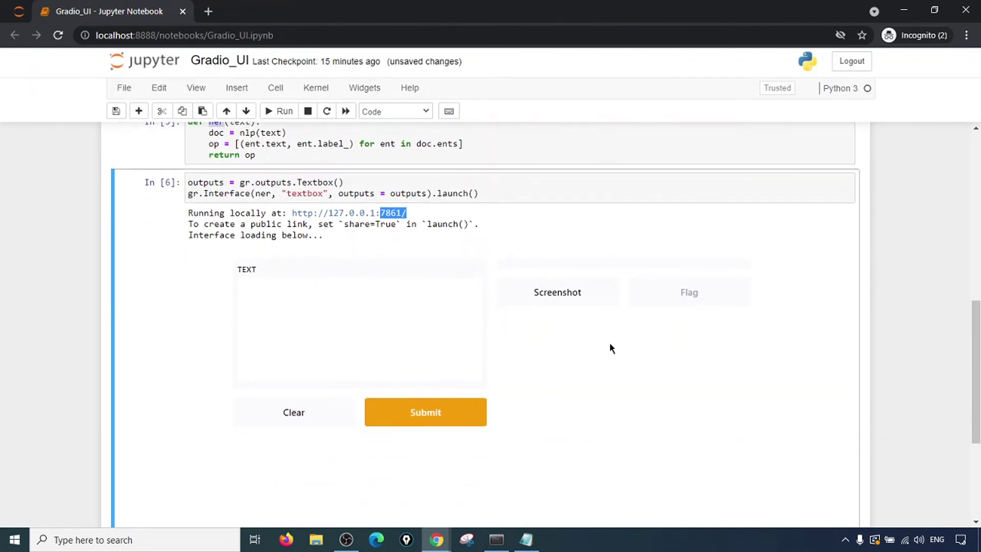
{"action": "left_click", "coordinate": [421, 216]}
{"action": "scroll", "coordinate": [353, 506], "scroll_direction": "down", "scroll_amount": 3}
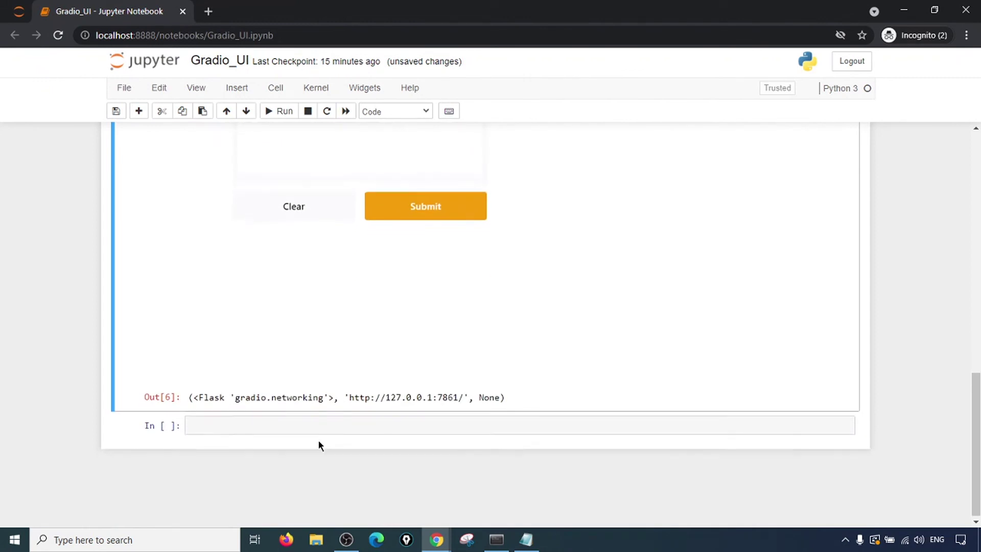
- Type ngrok in the empty cell below Out[6], then return to the caret after launch()
{"action": "left_click", "coordinate": [323, 424]}
{"action": "type", "text": "grok"}
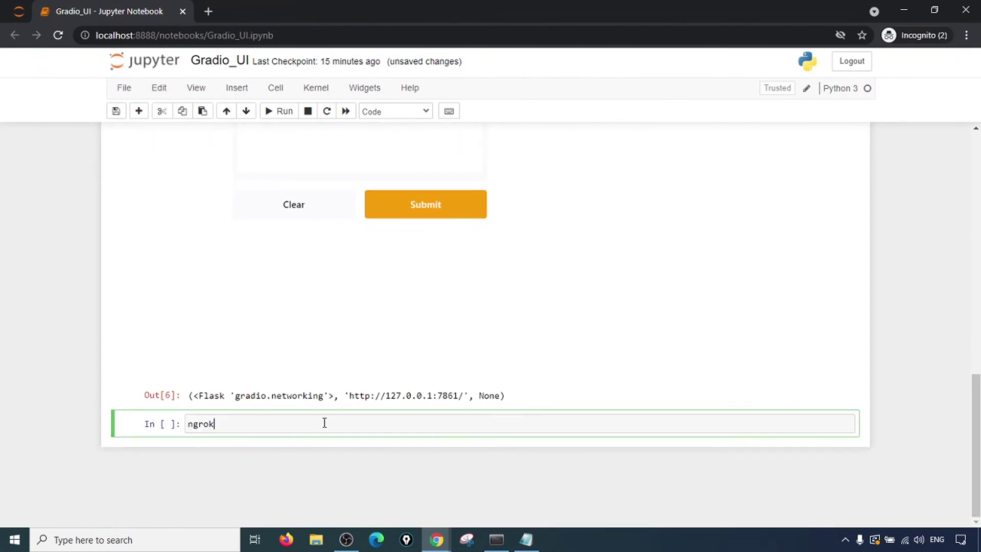
{"action": "key", "text": "ctrl+a"}
{"action": "left_click", "coordinate": [325, 424]}
{"action": "scroll", "coordinate": [416, 188], "scroll_direction": "up", "scroll_amount": 3}
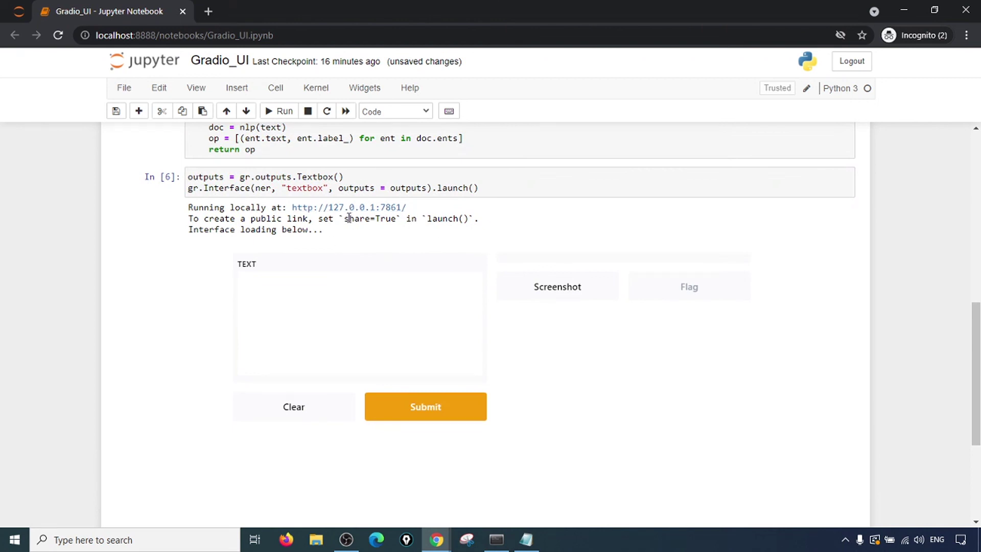
{"action": "left_click_drag", "start_coordinate": [344, 218], "coordinate": [397, 219]}
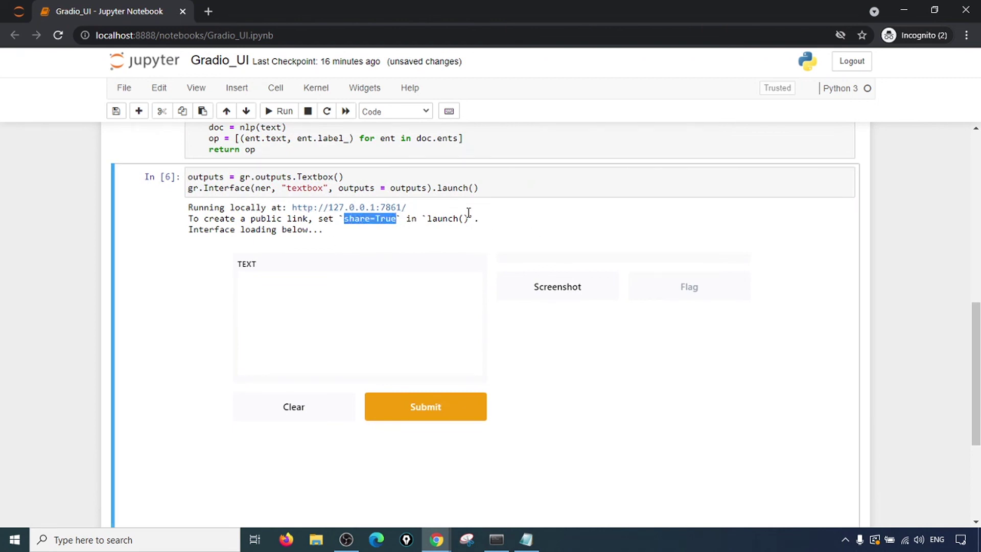
{"action": "left_click", "coordinate": [476, 186]}
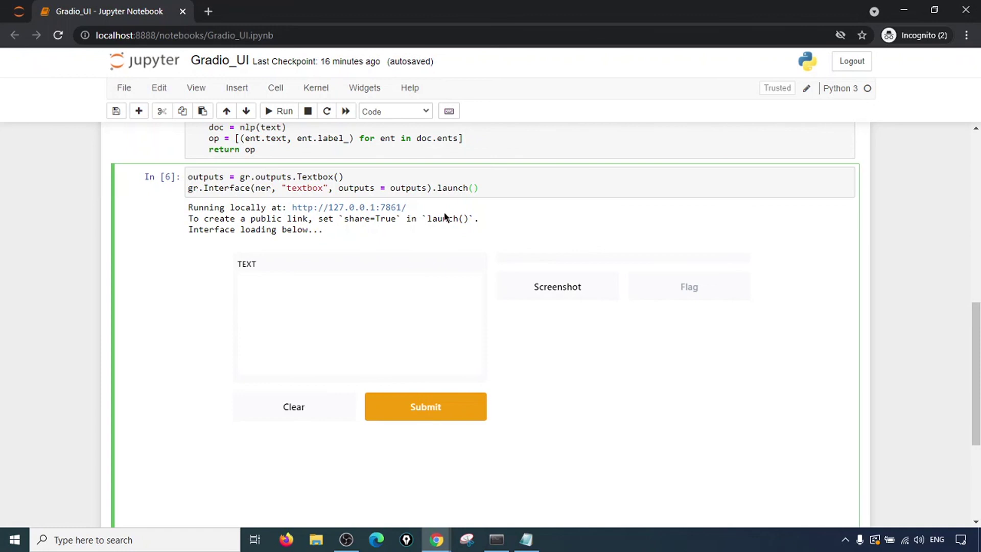
{"action": "scroll", "coordinate": [217, 488], "scroll_direction": "down", "scroll_amount": 3}
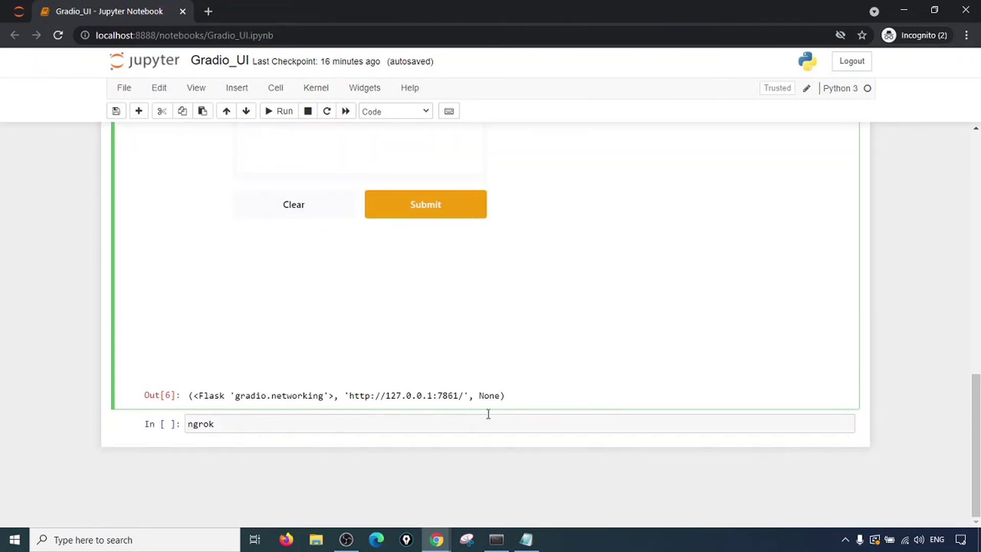
{"action": "scroll", "coordinate": [489, 414], "scroll_direction": "up", "scroll_amount": 2}
{"action": "scroll", "coordinate": [386, 245], "scroll_direction": "up", "scroll_amount": 2}
{"action": "scroll", "coordinate": [466, 277], "scroll_direction": "down", "scroll_amount": 1}
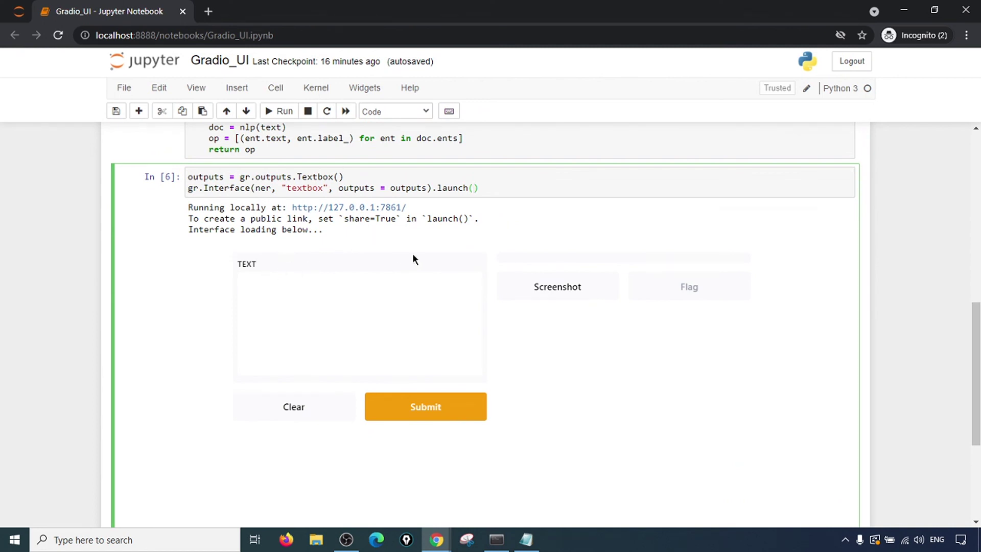
{"action": "scroll", "coordinate": [413, 259], "scroll_direction": "up", "scroll_amount": 2}
{"action": "scroll", "coordinate": [382, 230], "scroll_direction": "up", "scroll_amount": 2}
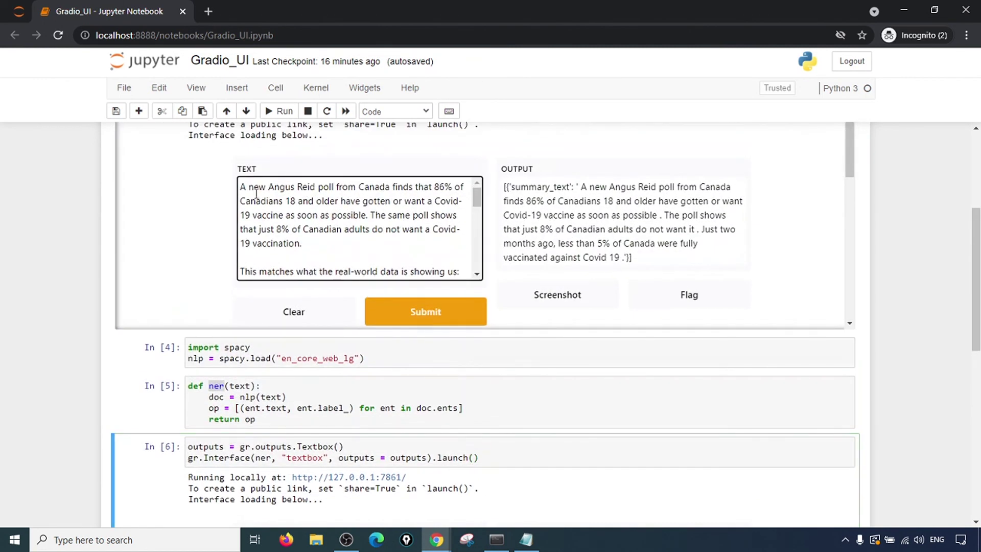
{"action": "scroll", "coordinate": [307, 207], "scroll_direction": "down", "scroll_amount": 3}
{"action": "scroll", "coordinate": [919, 306], "scroll_direction": "up", "scroll_amount": 1}
{"action": "scroll", "coordinate": [925, 336], "scroll_direction": "down", "scroll_amount": 4}
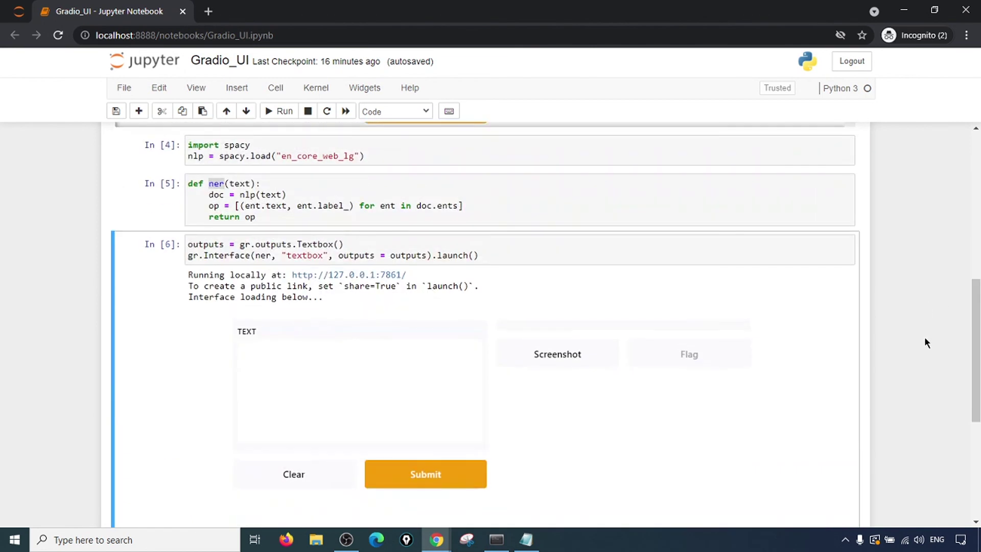
{"action": "scroll", "coordinate": [925, 343], "scroll_direction": "down", "scroll_amount": 1}
- Paste the summarizer's Canada vaccination article into the NER TEXT box and submit it
{"action": "left_click", "coordinate": [276, 311]}
{"action": "type", "text": "outputs"}
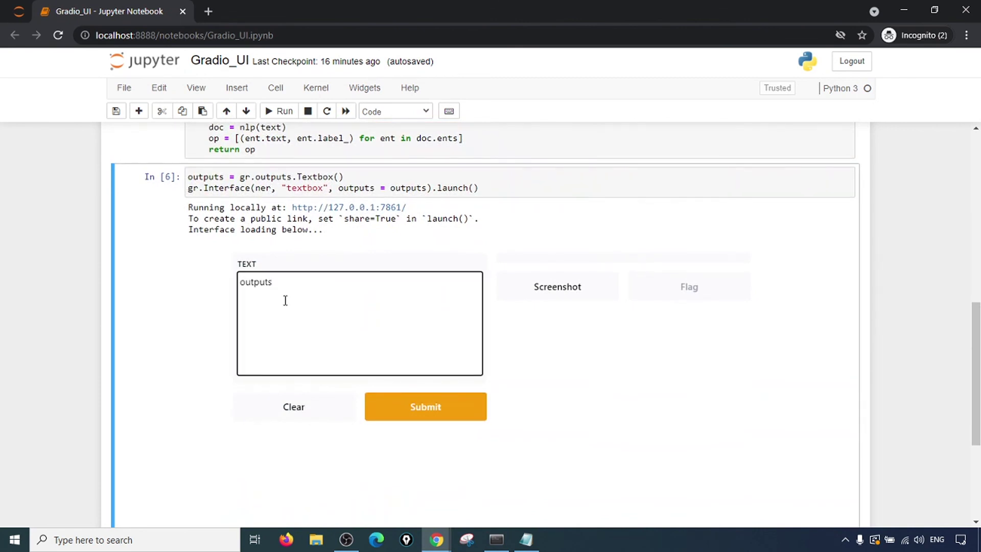
{"action": "key", "text": "BackSpace"}
{"action": "key", "text": "BackSpace"}
{"action": "key", "text": "BackSpace"}
{"action": "scroll", "coordinate": [284, 301], "scroll_direction": "up", "scroll_amount": 2}
{"action": "scroll", "coordinate": [303, 261], "scroll_direction": "up", "scroll_amount": 2}
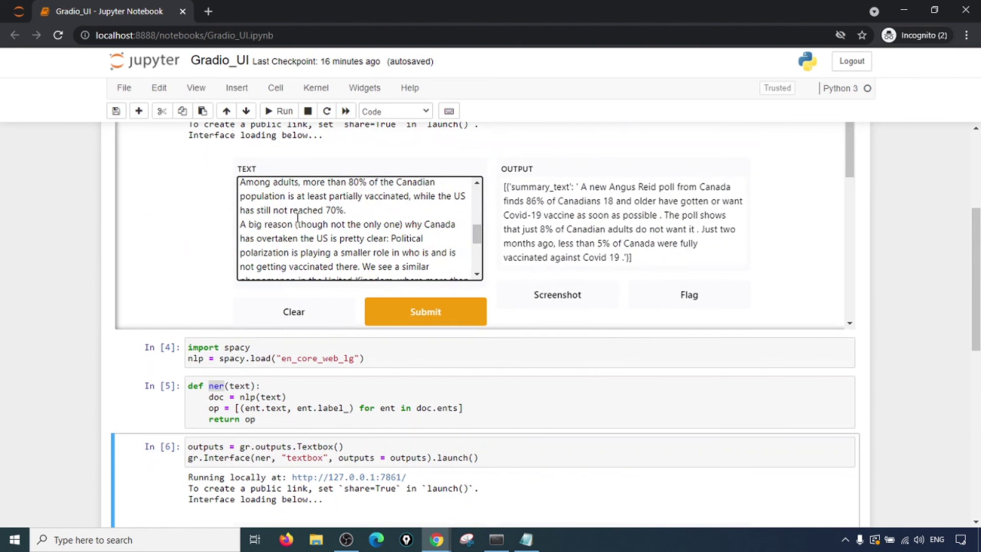
{"action": "key", "text": "ctrl+a"}
{"action": "scroll", "coordinate": [406, 312], "scroll_direction": "up", "scroll_amount": 3}
{"action": "scroll", "coordinate": [520, 332], "scroll_direction": "down", "scroll_amount": 2}
{"action": "scroll", "coordinate": [552, 297], "scroll_direction": "down", "scroll_amount": 2}
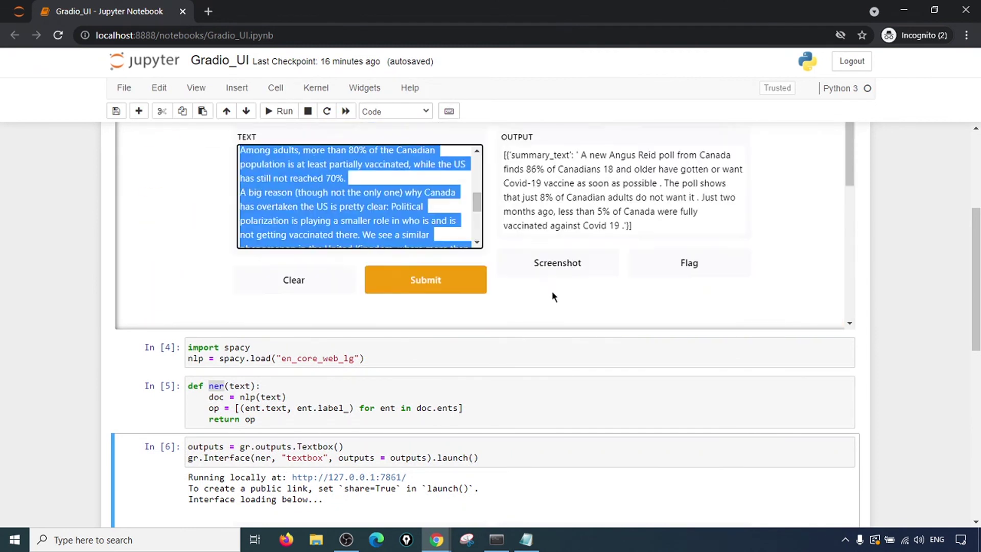
{"action": "scroll", "coordinate": [552, 297], "scroll_direction": "up", "scroll_amount": 2}
{"action": "scroll", "coordinate": [552, 296], "scroll_direction": "down", "scroll_amount": 4}
{"action": "scroll", "coordinate": [468, 267], "scroll_direction": "down", "scroll_amount": 4}
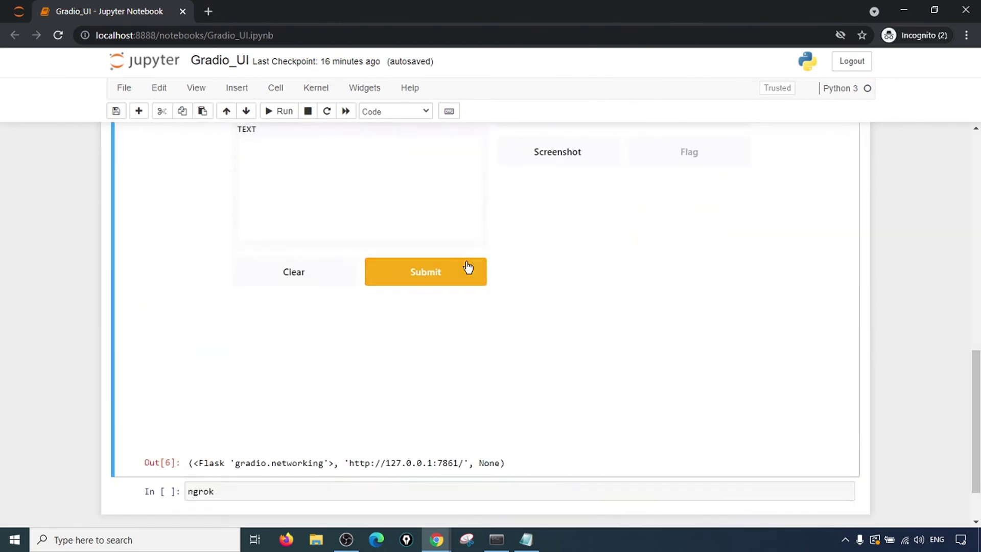
{"action": "scroll", "coordinate": [312, 222], "scroll_direction": "up", "scroll_amount": 1}
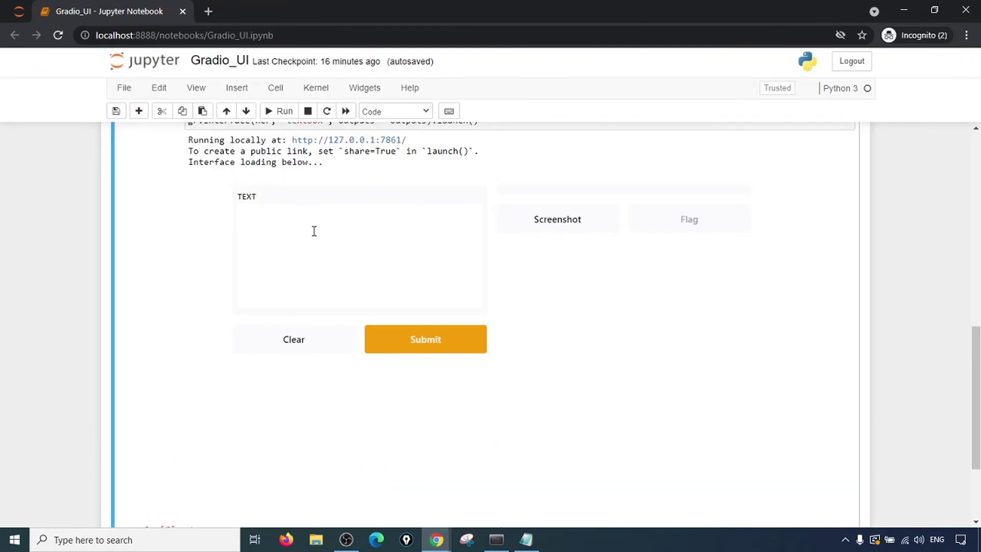
{"action": "left_click", "coordinate": [313, 230]}
{"action": "scroll", "coordinate": [399, 237], "scroll_direction": "up", "scroll_amount": 1}
{"action": "key", "text": "ctrl+v"}
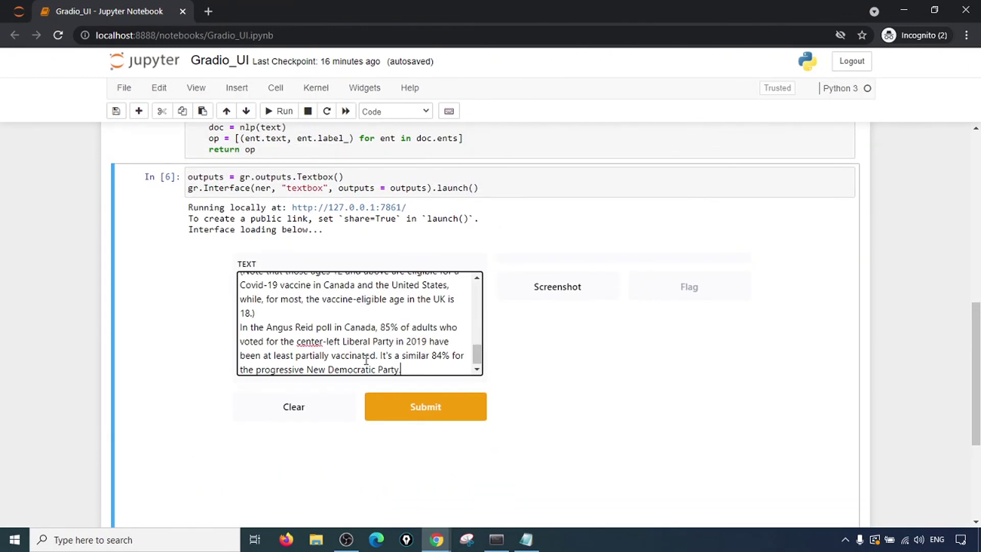
{"action": "left_click", "coordinate": [424, 412]}
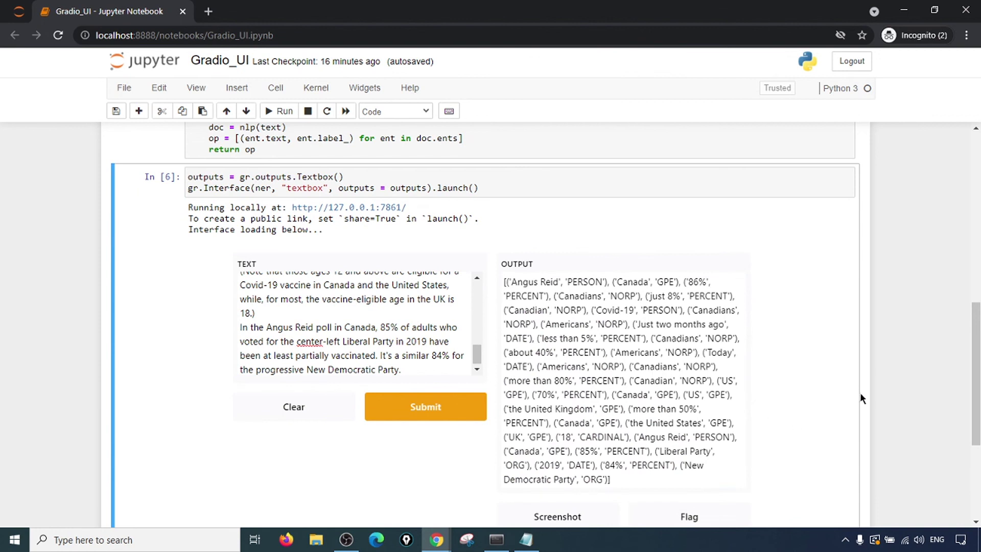
{"action": "scroll", "coordinate": [627, 285], "scroll_direction": "down", "scroll_amount": 1}
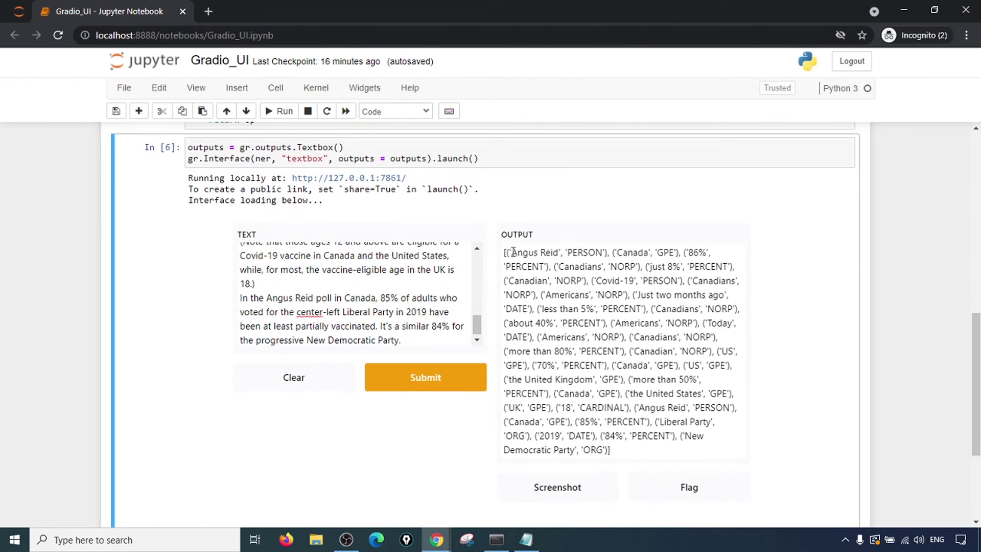
- Review the entity output, highlighting Angus Reid (PERSON) and Canada (GPE)
{"action": "left_click_drag", "start_coordinate": [513, 252], "coordinate": [609, 453]}
{"action": "left_click", "coordinate": [609, 453]}
{"action": "left_click_drag", "start_coordinate": [511, 252], "coordinate": [579, 255]}
{"action": "left_click_drag", "start_coordinate": [641, 253], "coordinate": [657, 253]}
- Extract the article's entities in the standalone 127.0.0.1:7861 app and return to the notebook
{"action": "left_click", "coordinate": [345, 178]}
{"action": "left_click", "coordinate": [208, 111]}
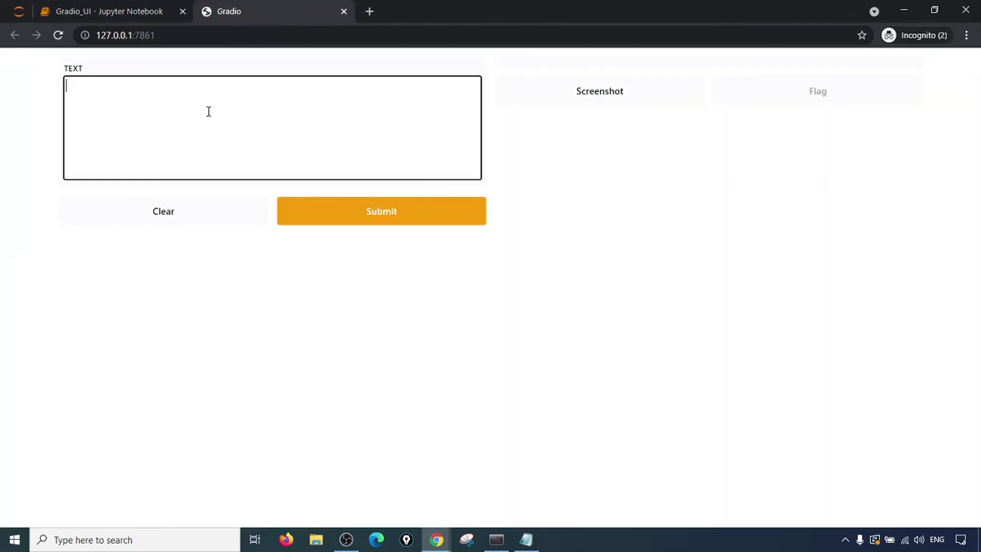
{"action": "key", "text": "ctrl+v"}
{"action": "left_click", "coordinate": [378, 212]}
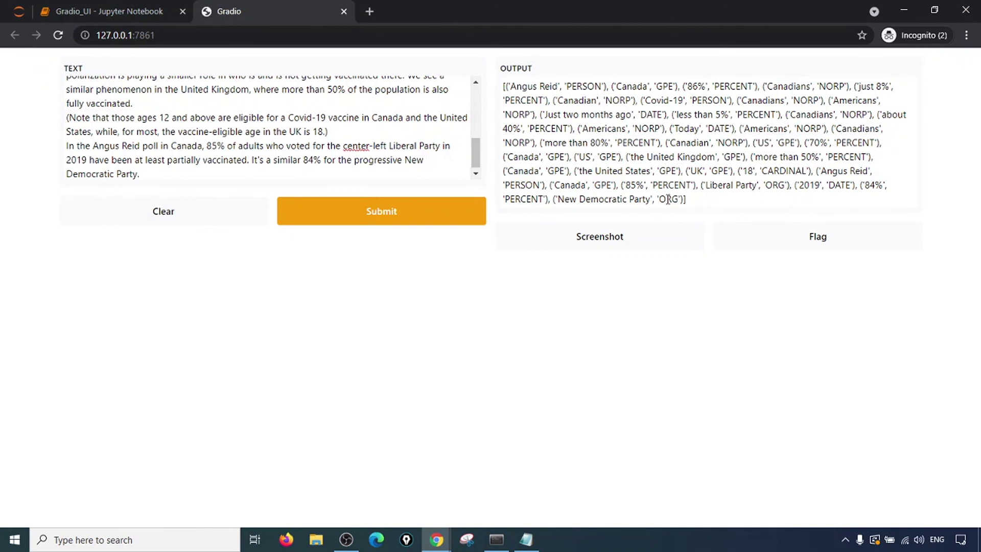
{"action": "left_click_drag", "start_coordinate": [688, 199], "coordinate": [504, 86]}
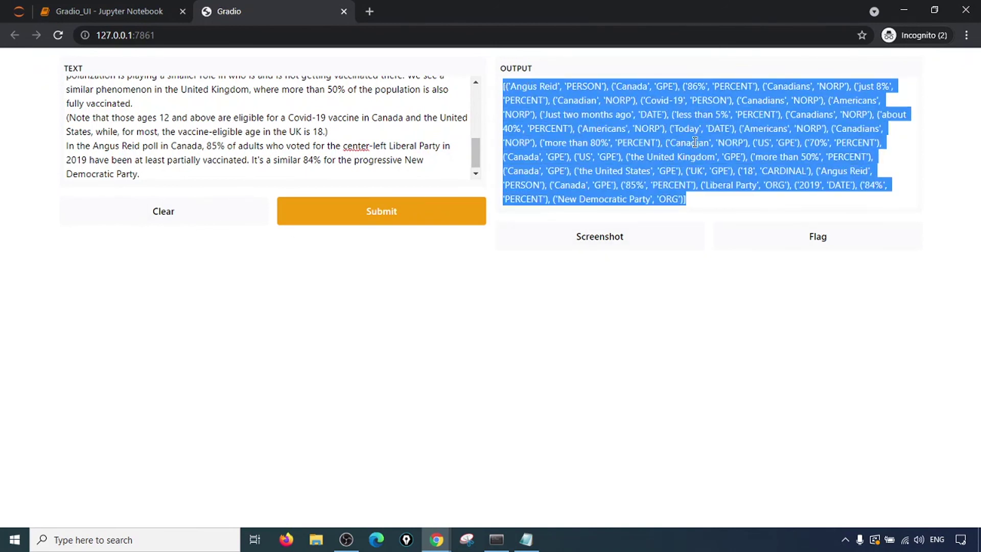
{"action": "left_click", "coordinate": [104, 12]}
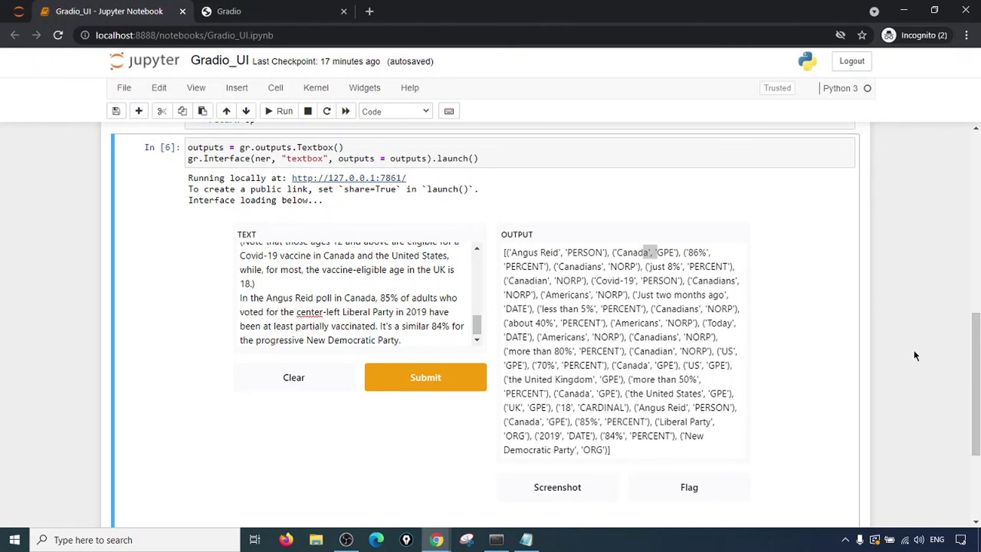
{"action": "scroll", "coordinate": [915, 355], "scroll_direction": "up", "scroll_amount": 1}
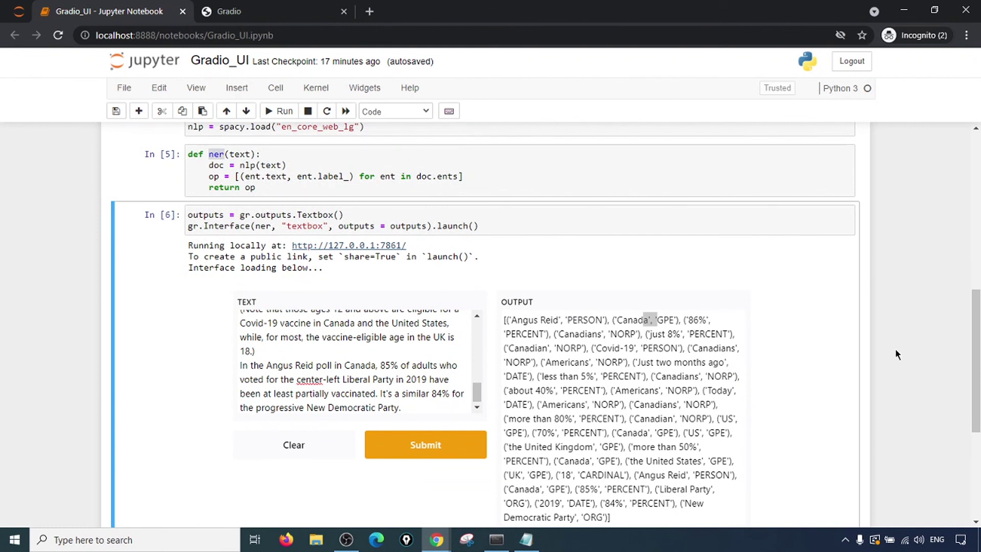